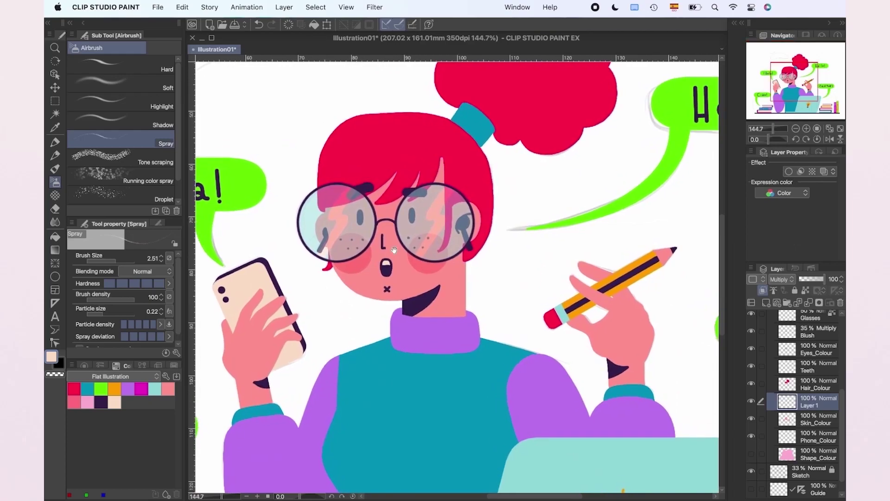
Clip the empty layer above Skin_Colour to the layer below.
scroll(478, 252, up, 8)
scroll(522, 258, left, 2)
scroll(522, 258, up, 1)
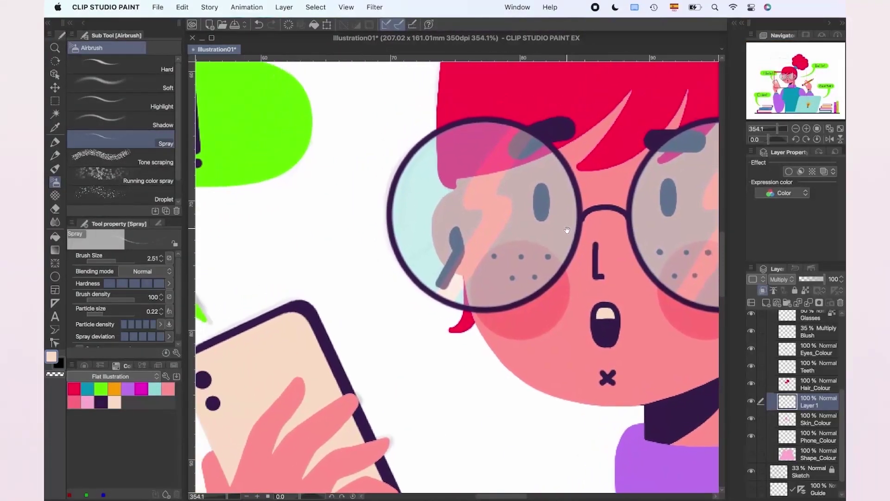
right_click(808, 402)
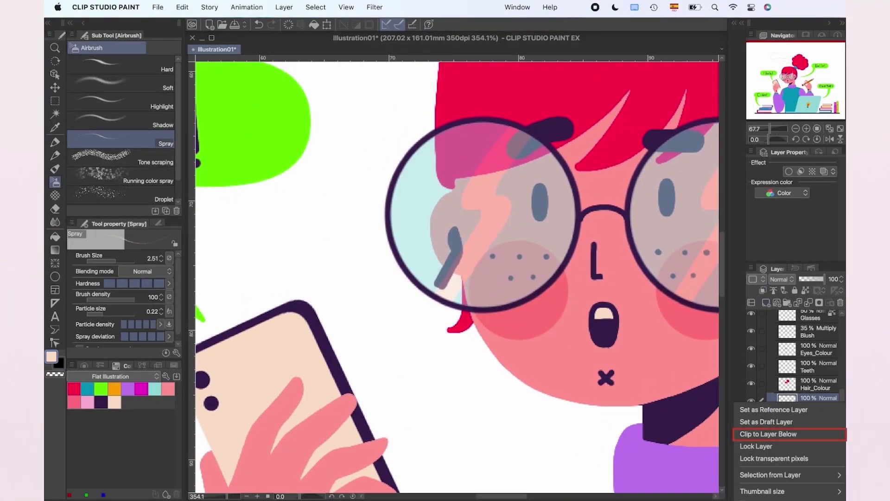
click(768, 434)
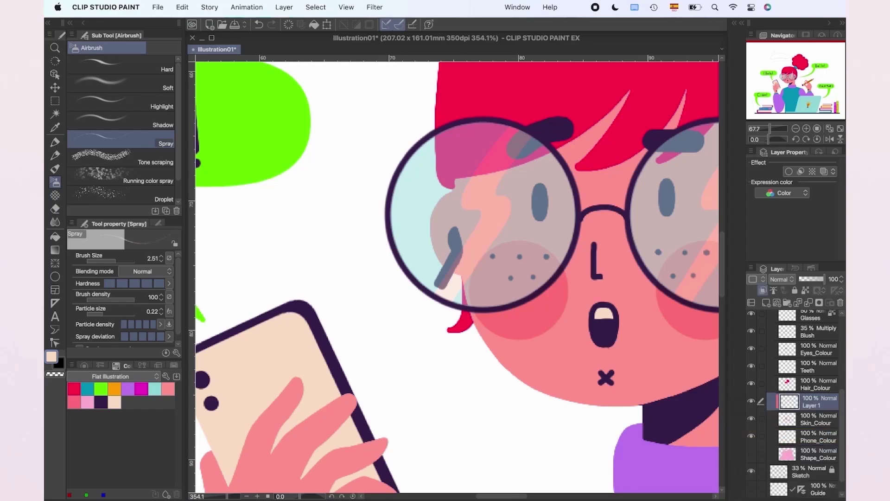
Rename the clipped layer Skin_Texture and set its blending mode to Multiply.
double_click(813, 405)
text(Skin_Texture)
key(Return)
click(783, 279)
click(778, 45)
Outline the ear behind the glasses' left lens with a closed Polyline selection along the edge of the face.
click(55, 101)
click(94, 125)
click(454, 188)
click(462, 277)
click(442, 284)
click(410, 235)
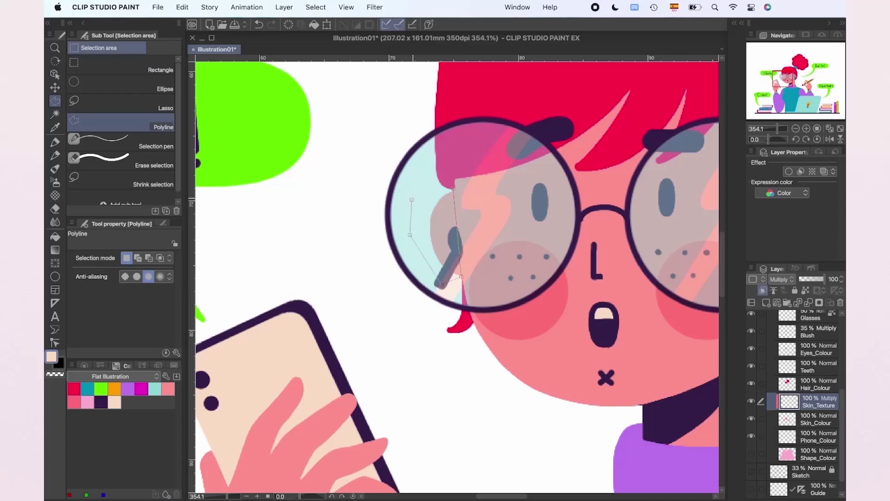
click(412, 201)
click(430, 184)
click(454, 188)
Spray the salmon skin colour over the selected ear with the Spray airbrush for grainy shading.
click(55, 182)
click(168, 389)
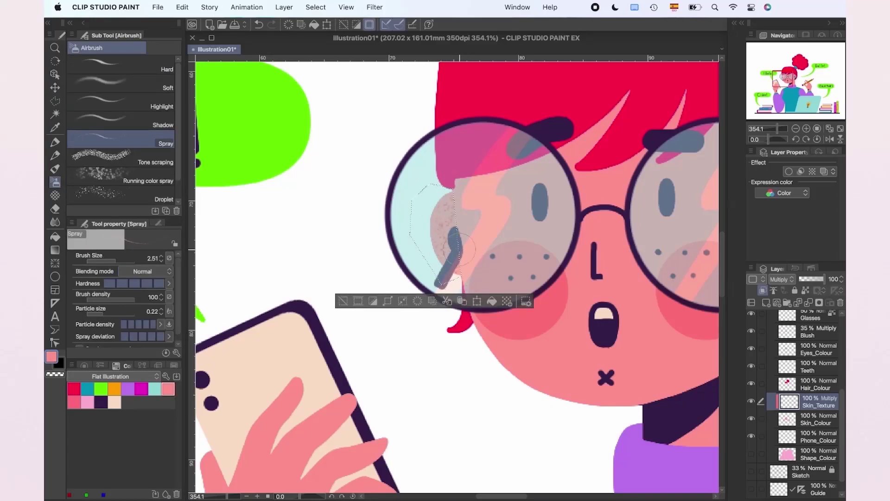
drag(447, 205, 460, 280)
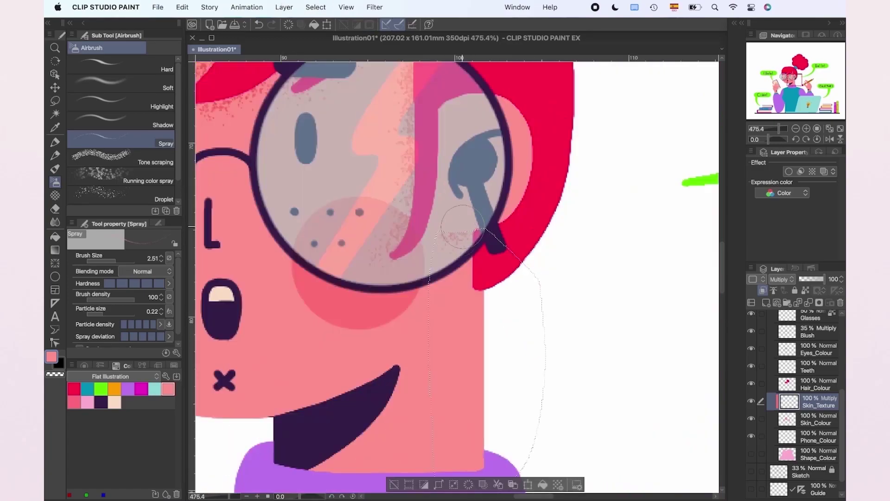
Spray grainy shading inside the selection beneath the right ear and along the neck, and clear the selection.
mouse_move(478, 231)
mouse_down()
mouse_move(467, 289)
mouse_move(487, 273)
mouse_move(476, 466)
mouse_move(458, 282)
mouse_move(474, 286)
mouse_move(442, 440)
mouse_move(444, 243)
mouse_move(474, 231)
mouse_up()
key(ctrl+d)
scroll(459, 302, down, 5)
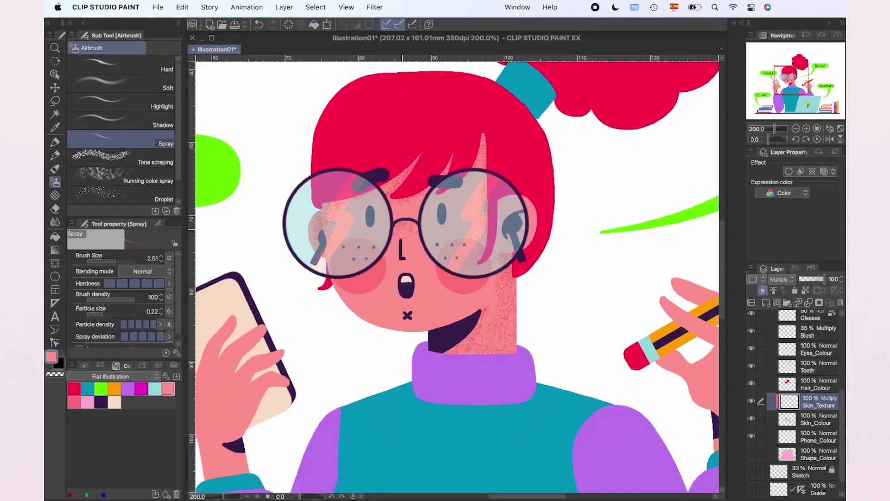
Add grainy shading to the face and soften the texture around the jaw and neck with the Soft eraser.
scroll(494, 215, up, 2)
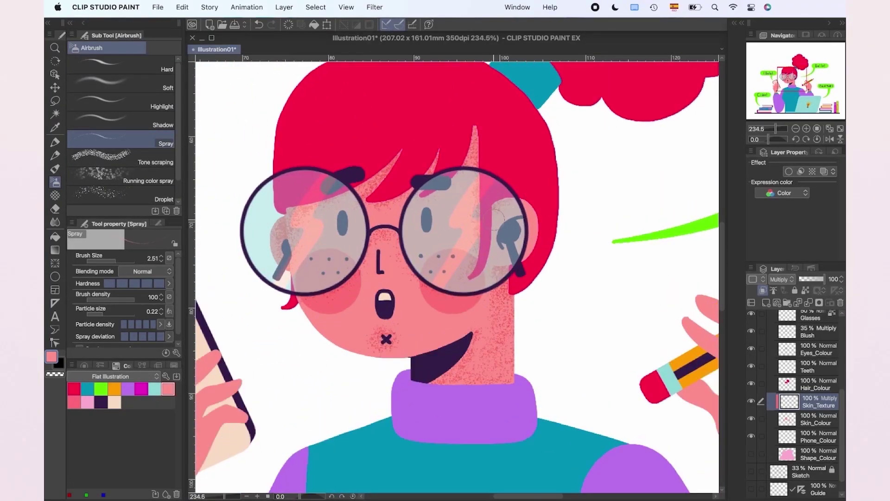
scroll(344, 236, up, 3)
mouse_move(429, 192)
mouse_down()
mouse_move(516, 204)
mouse_move(550, 193)
mouse_move(420, 209)
mouse_up()
key(e)
click(121, 83)
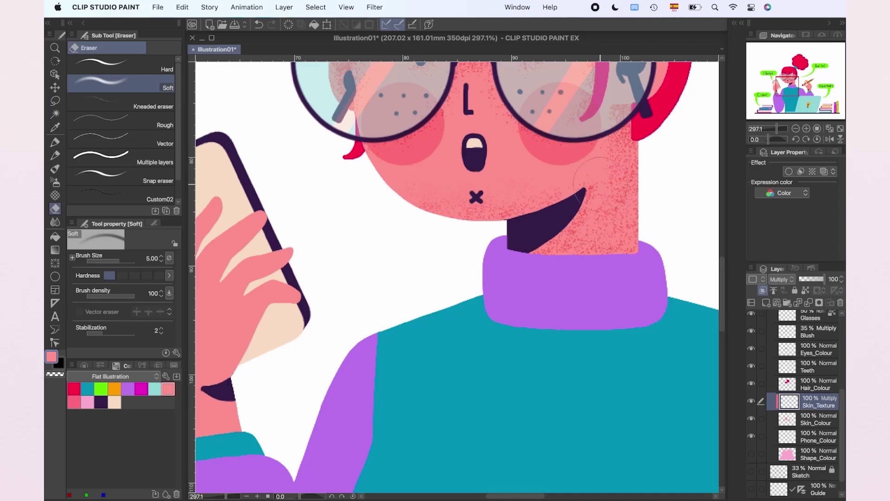
Lasso the finger behind the phone's left edge, spray grainy shading inside it and clear the selection.
scroll(586, 225, down, 3)
key(b)
mouse_move(479, 231)
mouse_down()
mouse_move(530, 237)
mouse_move(644, 183)
mouse_up()
scroll(581, 196, up, 4)
scroll(428, 244, up, 1)
key(m)
mouse_move(356, 221)
mouse_down()
mouse_move(314, 252)
mouse_move(352, 225)
mouse_move(350, 206)
mouse_move(327, 279)
mouse_up()
key(b)
key(ctrl+d)
scroll(332, 285, down, 5)
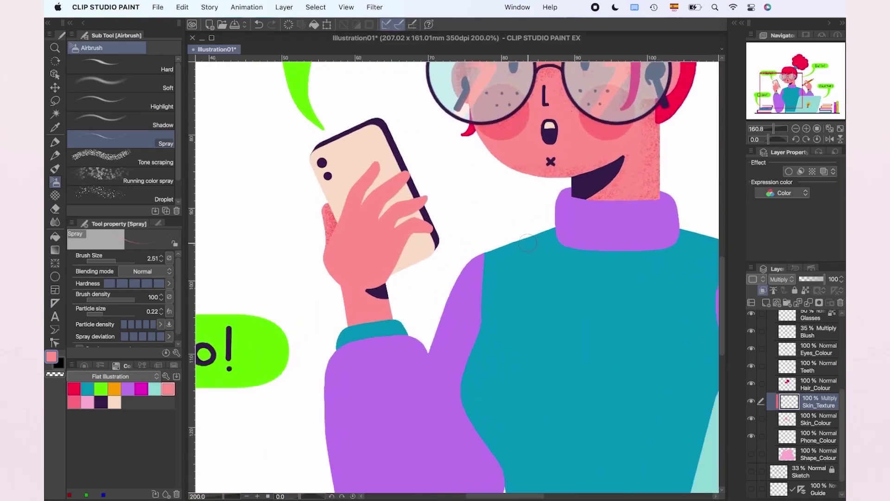
Lasso the index finger on the phone and spray grainy shading inside the selection.
scroll(473, 246, up, 3)
key(m)
mouse_move(311, 151)
mouse_down()
mouse_move(296, 180)
mouse_move(312, 152)
mouse_up()
key(b)
mouse_move(366, 139)
mouse_down()
mouse_move(317, 199)
mouse_move(374, 131)
mouse_up()
Select the remaining fingers of the phone hand and spray grainy shading on them and on the wrist.
click(55, 101)
mouse_move(351, 175)
mouse_down()
mouse_move(328, 195)
mouse_move(351, 174)
mouse_move(375, 192)
mouse_up()
click(55, 182)
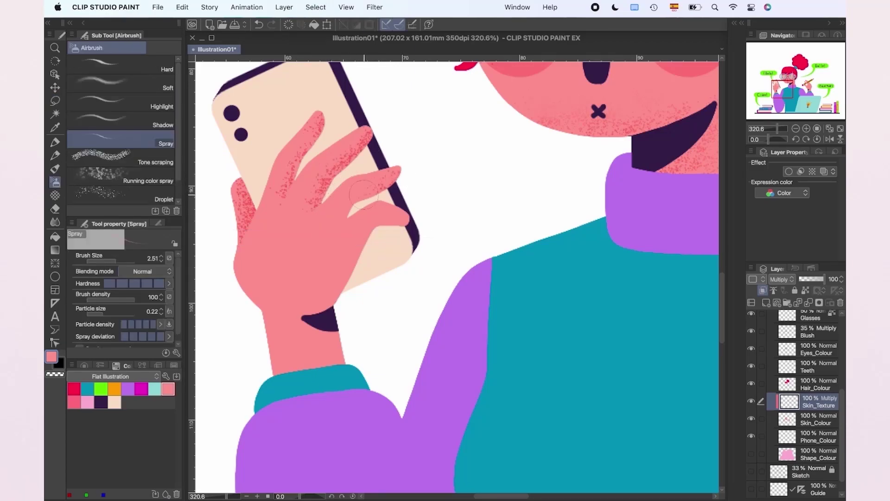
key(m)
mouse_move(346, 218)
mouse_down()
mouse_move(381, 235)
mouse_move(397, 227)
mouse_move(366, 252)
mouse_up()
key(b)
mouse_move(348, 347)
mouse_down()
mouse_move(309, 323)
mouse_move(266, 356)
mouse_move(267, 321)
mouse_move(265, 372)
mouse_up()
Lasso the wrist of the phone hand and soften its texture with the Soft eraser.
key(e)
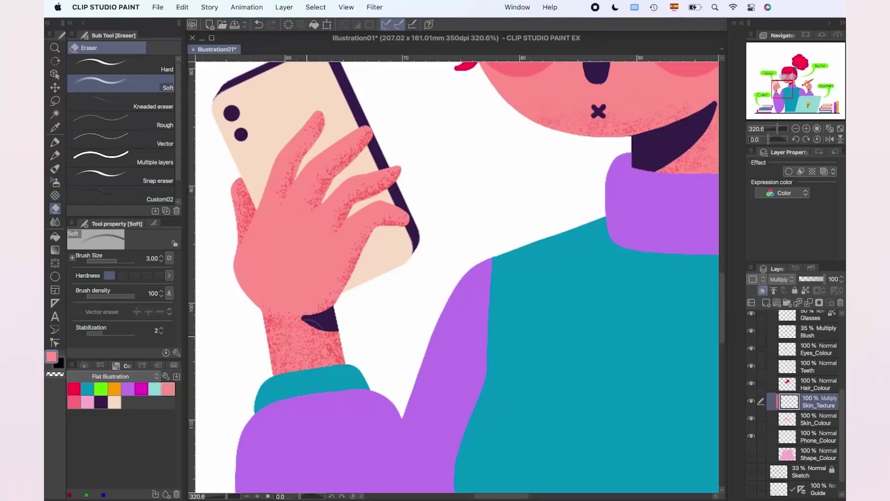
key(m)
scroll(301, 364, up, 1)
drag(321, 357, 279, 349)
click(271, 310)
key(e)
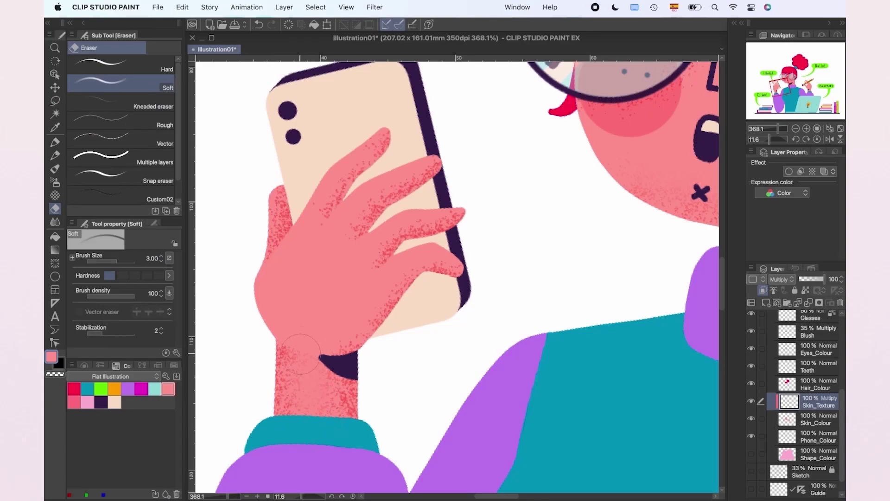
Lasso the wrist below the palm again, spray more grain there, clear the selection and switch back to the Soft eraser.
key(m)
mouse_move(302, 366)
mouse_down()
mouse_move(316, 354)
mouse_move(302, 351)
mouse_up()
key(b)
drag(343, 391, 325, 373)
key(super+d)
key(e)
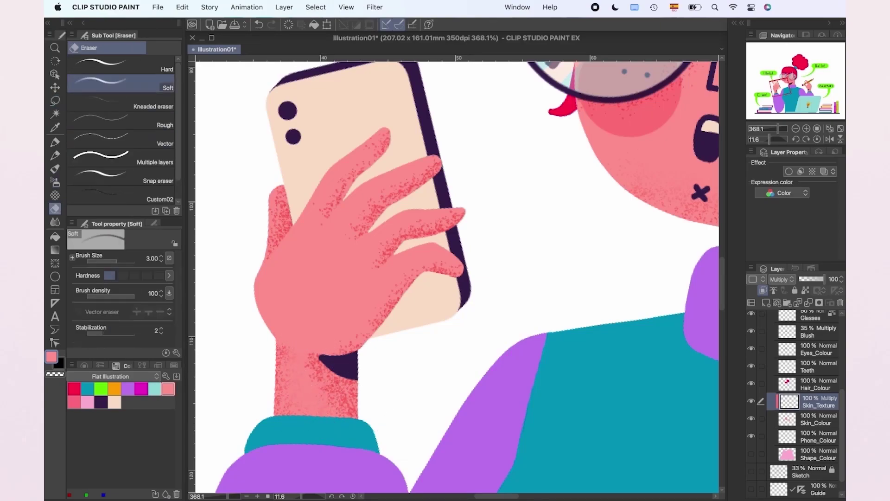
Lasso the base of the neck along the purple collar, spray grainy shading there and clear the selection.
scroll(344, 391, down, 3)
drag(563, 342, 413, 244)
mouse_move(690, 231)
mouse_down()
mouse_move(537, 213)
mouse_move(497, 193)
mouse_up()
scroll(497, 193, up, 5)
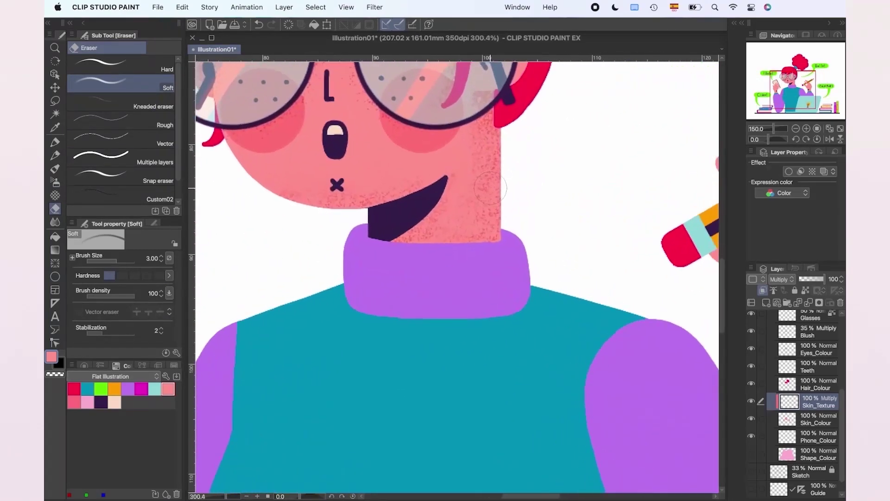
key(m)
drag(525, 249, 364, 263)
key(b)
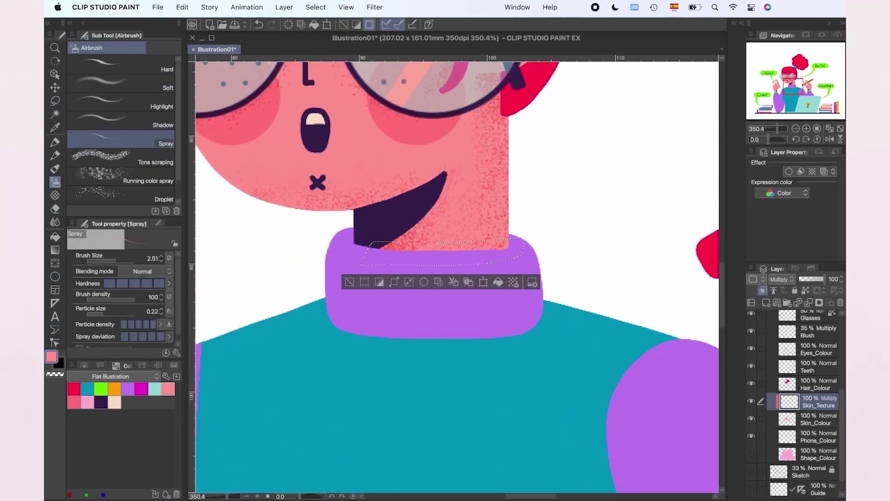
key(super+d)
Hide the skin layers at the pencil hand to use the Sketch layer as a guide.
scroll(493, 246, down, 5)
mouse_move(636, 334)
mouse_down()
mouse_move(431, 330)
mouse_move(238, 226)
mouse_up()
scroll(432, 330, up, 4)
click(752, 419)
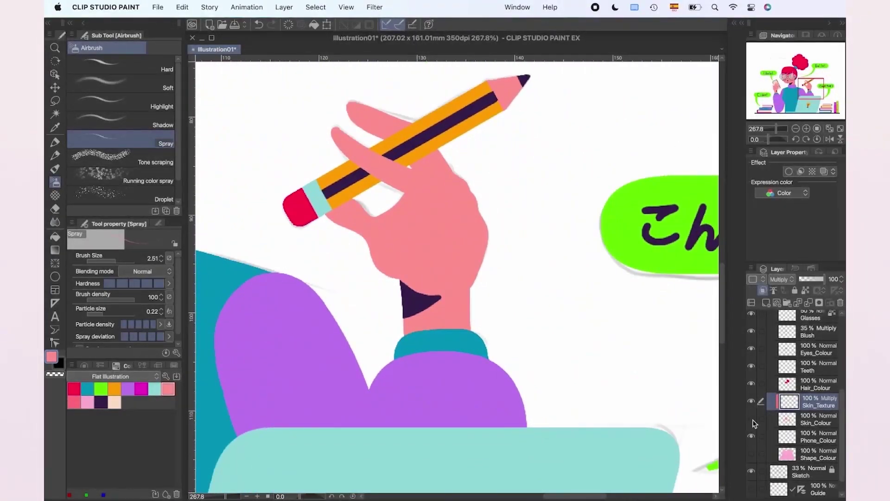
click(751, 401)
click(751, 454)
click(751, 472)
scroll(457, 278, up, 4)
scroll(491, 253, up, 1)
Lasso the lower palm along the sketched folded-finger creases and show the Skin_Colour layer again.
key(m)
drag(414, 230, 529, 209)
mouse_move(570, 273)
mouse_down()
mouse_move(503, 250)
mouse_move(421, 272)
mouse_move(412, 230)
mouse_move(539, 426)
mouse_move(571, 275)
mouse_up()
click(751, 419)
Spray grainy shading along the selected finger creases, clear the selection and switch to the Soft eraser for blending.
key(b)
drag(457, 299, 531, 246)
scroll(531, 246, down, 2)
drag(452, 208, 432, 238)
mouse_move(496, 251)
mouse_down()
mouse_move(485, 274)
mouse_move(467, 254)
mouse_move(483, 281)
mouse_up()
drag(554, 283, 571, 256)
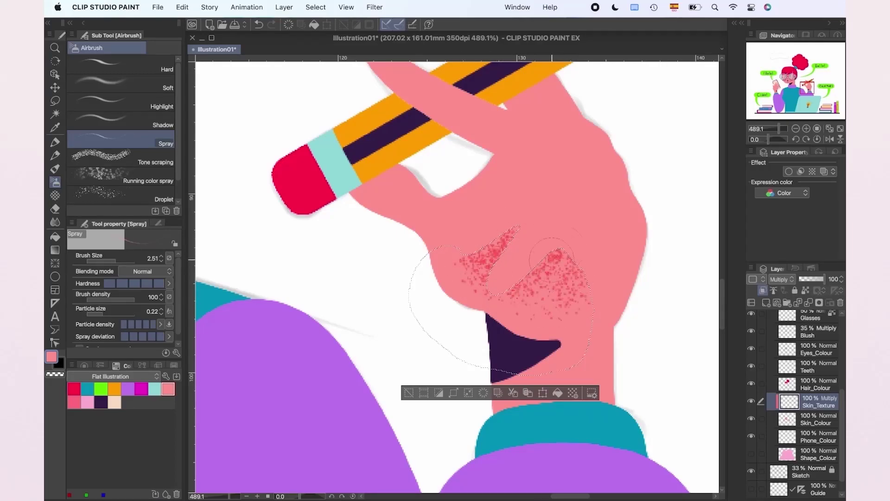
key(super+d)
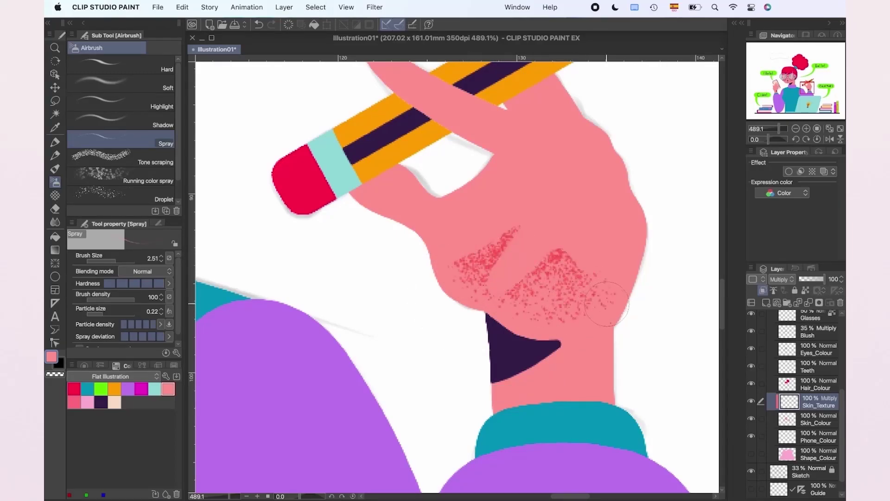
key(e)
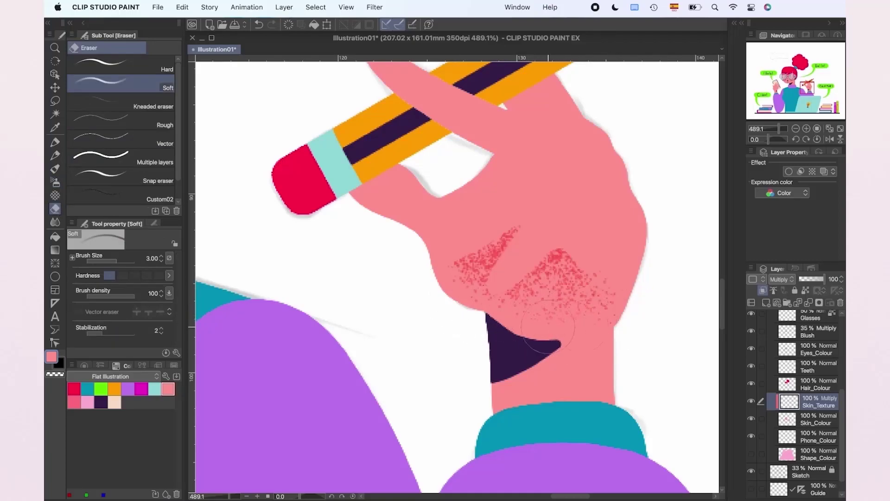
Using the sketch under the hidden skin as a guide, lasso the area beside the folded fingers and spray grain inside it.
click(752, 419)
key(p)
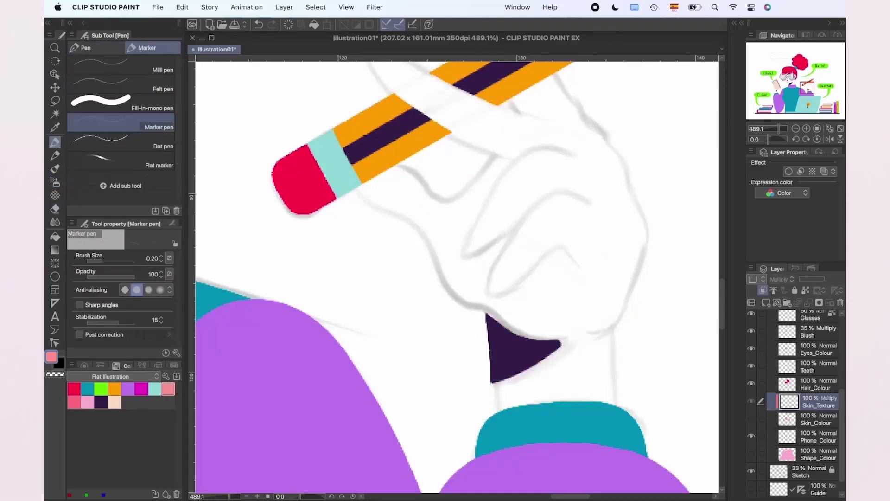
scroll(564, 279, up, 3)
click(751, 418)
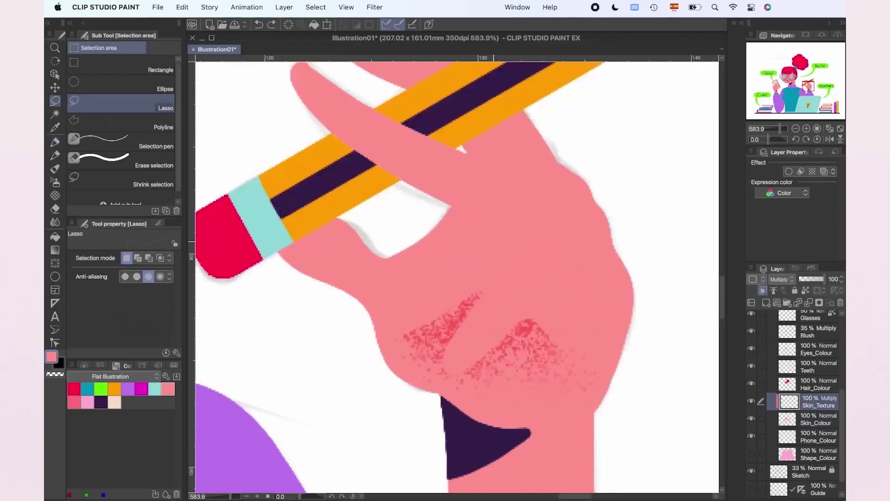
mouse_move(466, 220)
mouse_down()
mouse_move(420, 323)
mouse_move(467, 297)
mouse_move(456, 372)
mouse_move(543, 316)
mouse_move(607, 420)
mouse_move(320, 338)
mouse_move(288, 276)
mouse_move(307, 233)
mouse_move(370, 200)
mouse_move(434, 200)
mouse_move(466, 211)
mouse_move(443, 272)
mouse_up()
key(b)
mouse_move(462, 209)
mouse_down()
mouse_move(443, 263)
mouse_move(417, 263)
mouse_move(407, 241)
mouse_move(415, 329)
mouse_move(404, 260)
mouse_up()
Extend the shading to the thumb: lasso its tip under the pencil, spray grain there and clear the selection.
key(m)
mouse_move(335, 219)
mouse_down()
mouse_move(284, 228)
mouse_move(304, 288)
mouse_up()
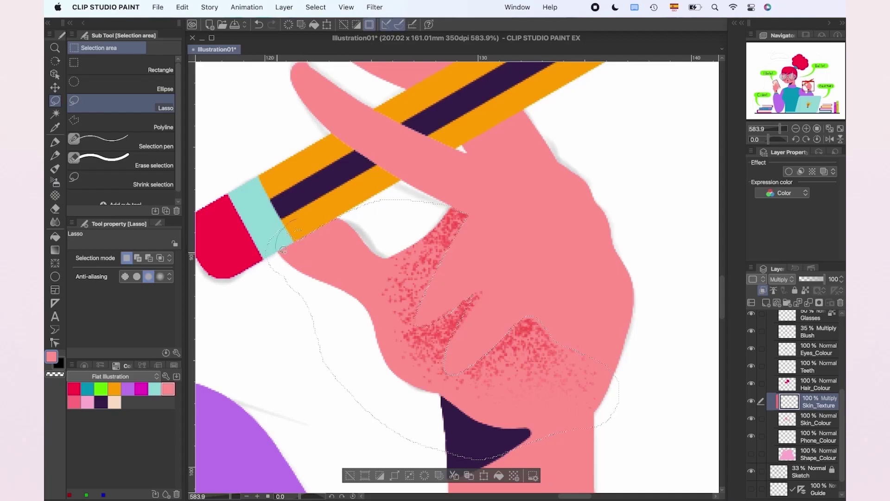
key(b)
mouse_move(262, 246)
mouse_down()
mouse_move(344, 198)
mouse_move(311, 221)
mouse_move(278, 272)
mouse_move(280, 230)
mouse_move(313, 205)
mouse_move(302, 275)
mouse_up()
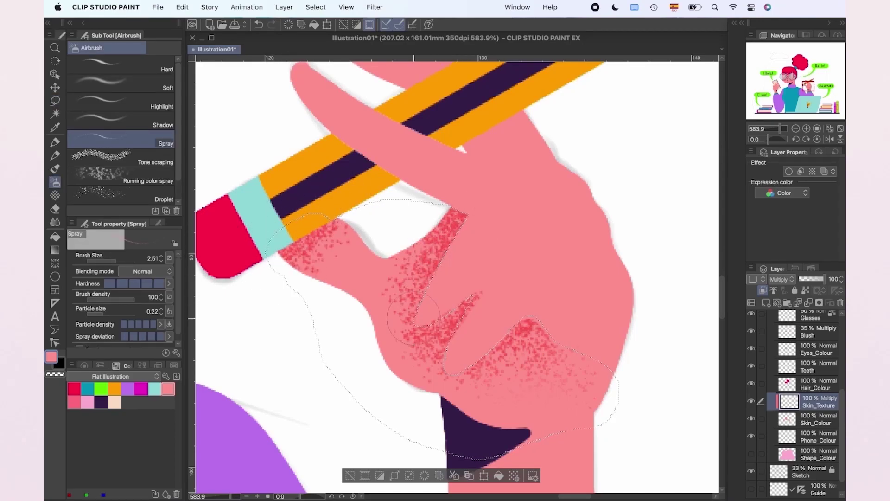
key(super+d)
Lasso the wrist of the pencil hand, spray grainy shading on it and blend the grain with the Soft eraser.
scroll(529, 303, down, 8)
scroll(529, 307, up, 6)
key(m)
mouse_move(510, 337)
mouse_down()
mouse_move(554, 331)
mouse_move(410, 353)
mouse_move(417, 339)
mouse_up()
key(b)
drag(437, 408, 487, 390)
mouse_move(589, 339)
mouse_down()
mouse_move(567, 327)
mouse_move(591, 361)
mouse_move(565, 423)
mouse_move(534, 371)
mouse_move(521, 367)
mouse_move(526, 338)
mouse_move(518, 401)
mouse_move(531, 395)
mouse_move(474, 380)
mouse_move(504, 378)
mouse_move(475, 424)
mouse_up()
key(e)
key(b)
drag(547, 416, 566, 403)
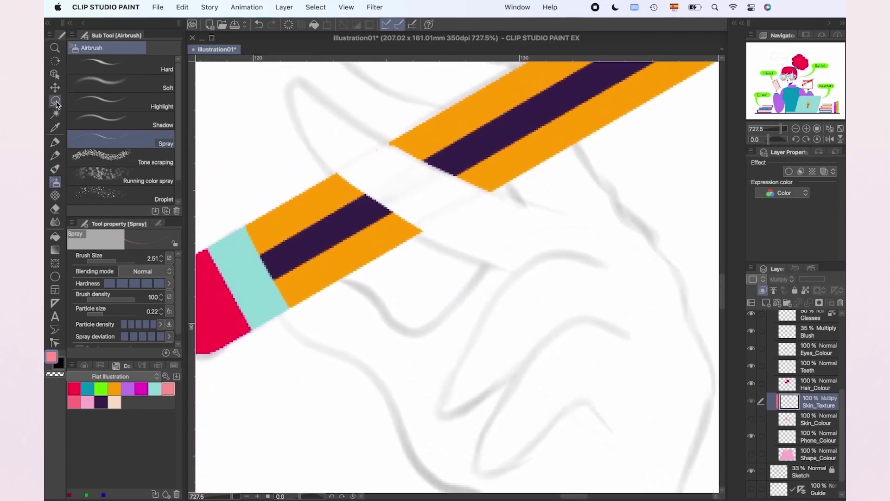
Lasso the finger base just below the pencil from the sketch, show the skin again, spray grain there and clear the selection.
key(m)
mouse_move(503, 179)
mouse_down()
mouse_move(533, 201)
mouse_move(666, 225)
mouse_move(487, 149)
mouse_up()
click(751, 419)
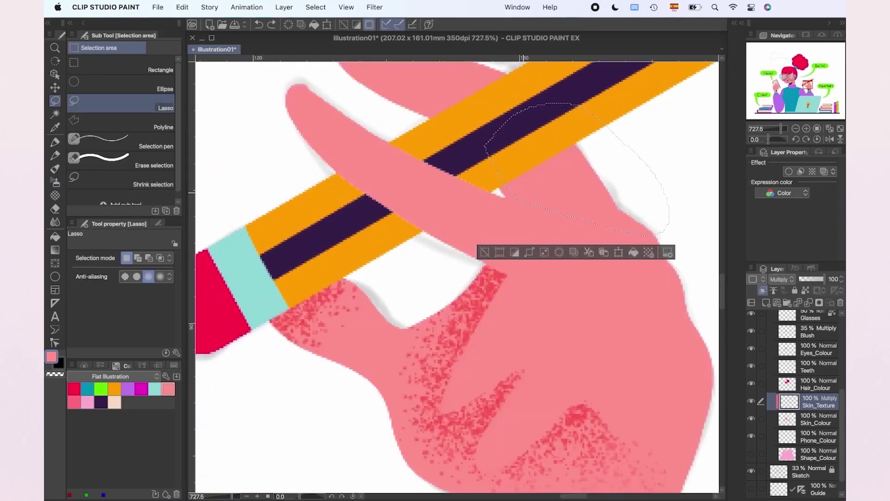
mouse_move(537, 192)
mouse_down()
mouse_move(500, 192)
mouse_move(548, 221)
mouse_move(579, 228)
mouse_move(501, 206)
mouse_move(488, 187)
mouse_move(535, 145)
mouse_move(505, 180)
mouse_move(546, 183)
mouse_move(478, 191)
mouse_move(516, 175)
mouse_move(505, 195)
mouse_up()
key(b)
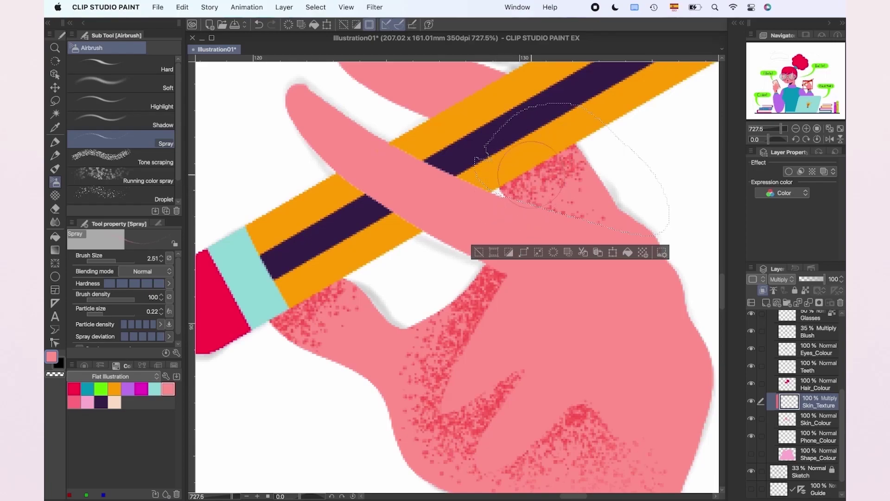
key(super+d)
Lasso the uppermost finger behind the pencil, spray grain near the pencil's edge, clear the selection and soften the grain.
scroll(578, 237, up, 2)
key(m)
mouse_move(390, 168)
mouse_down()
mouse_move(447, 156)
mouse_move(392, 171)
mouse_up()
key(b)
mouse_move(435, 142)
mouse_down()
mouse_move(470, 99)
mouse_move(394, 97)
mouse_up()
scroll(380, 104, down, 3)
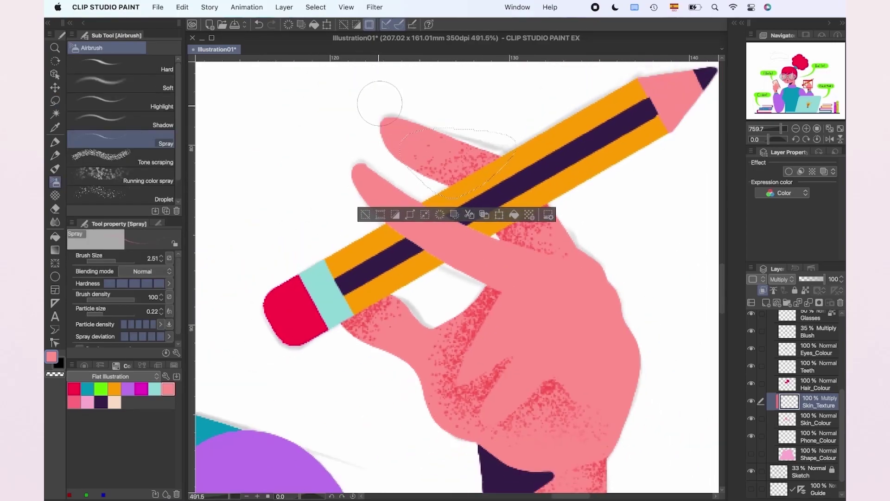
scroll(380, 103, down, 1)
key(super+d)
click(55, 209)
drag(431, 168, 457, 139)
Lower the Skin_Colour layer's opacity to 60% for tracing and reselect the Skin_Texture layer with the Marker pen ready.
scroll(457, 185, up, 1)
click(54, 143)
click(790, 422)
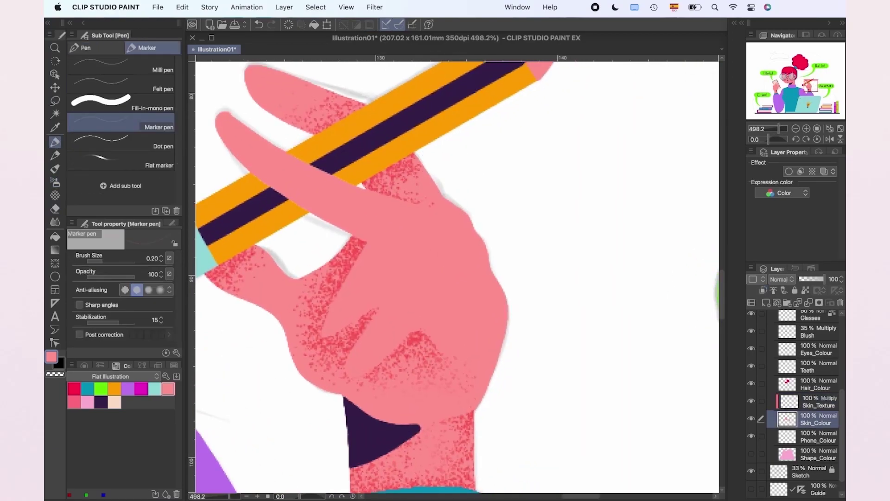
click(814, 280)
click(797, 401)
Trace the upper curves of the two folded fingers from the sketch with the Marker pen at size 0.20.
scroll(380, 324, up, 3)
scroll(457, 278, left, 2)
mouse_move(434, 195)
mouse_down()
mouse_move(463, 173)
mouse_move(521, 171)
mouse_move(558, 198)
mouse_up()
mouse_move(447, 306)
mouse_down()
mouse_move(505, 245)
mouse_move(536, 243)
mouse_up()
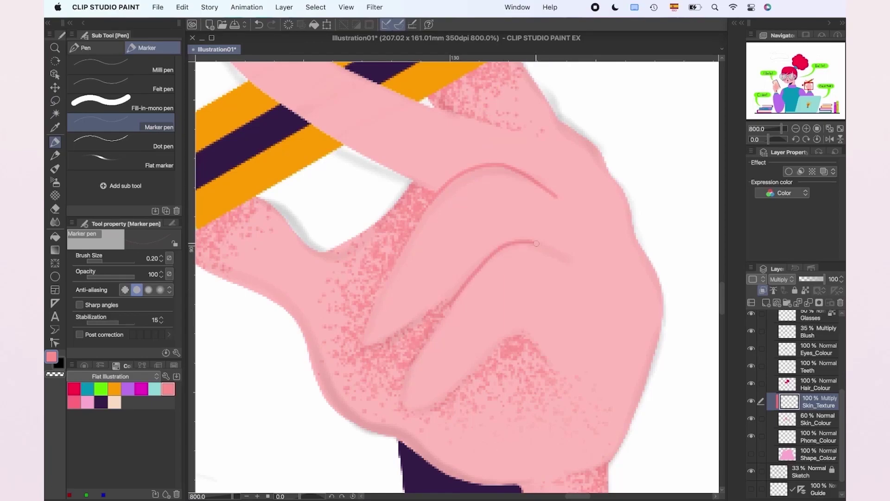
Restore the Skin_Colour layer's opacity to 100% and make Skin_Texture the active layer again.
click(790, 419)
drag(816, 279, 827, 279)
click(797, 402)
Draw the remaining contour lines of the folded fingers with the Marker pen along the textured creases.
scroll(457, 279, up, 1)
scroll(457, 278, down, 2)
mouse_move(308, 267)
mouse_down()
mouse_move(327, 195)
mouse_move(373, 116)
mouse_move(349, 245)
mouse_move(408, 204)
mouse_up()
mouse_move(344, 324)
mouse_down()
mouse_move(367, 267)
mouse_move(398, 222)
mouse_up()
mouse_move(380, 333)
mouse_down()
mouse_move(466, 256)
mouse_move(481, 255)
mouse_move(505, 278)
mouse_up()
scroll(511, 284, down, 1)
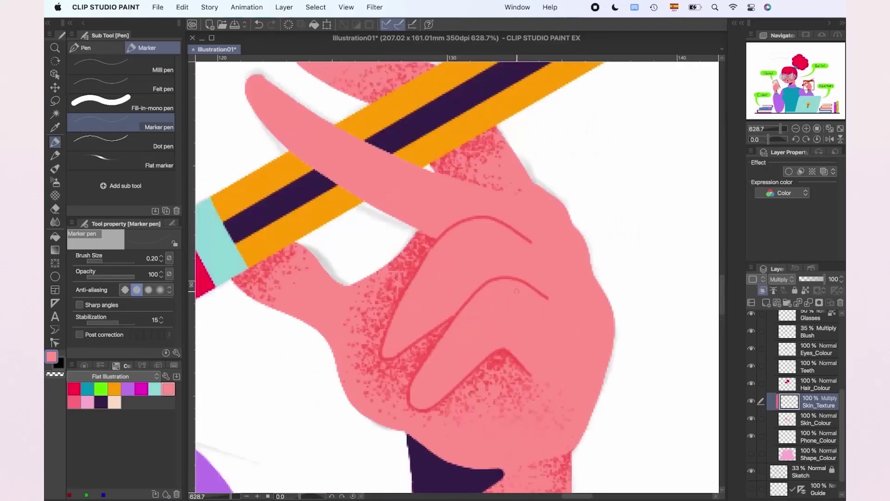
Lasso the lower edge of the finger crossing over the pencil, spray and soften grain along it, and clear the selection.
key(m)
mouse_move(442, 234)
mouse_down()
mouse_move(248, 126)
mouse_move(248, 73)
mouse_up()
key(b)
drag(260, 113, 280, 133)
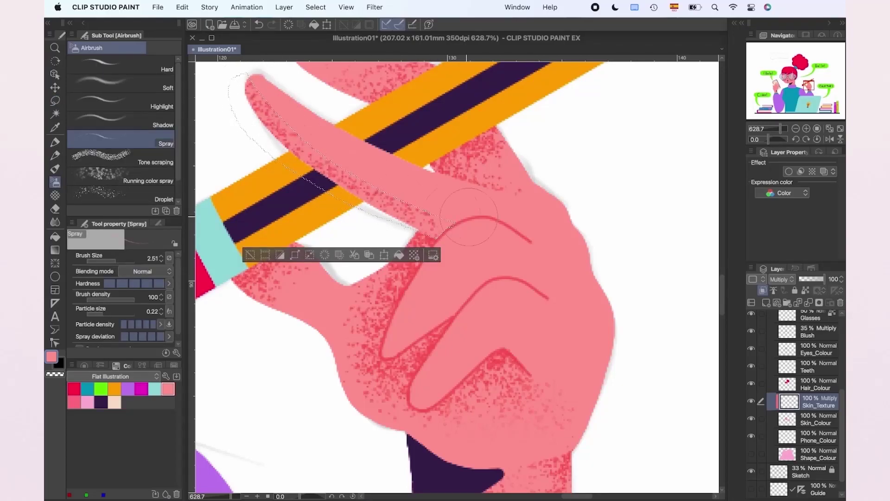
key(e)
scroll(260, 69, down, 1)
key(b)
key(e)
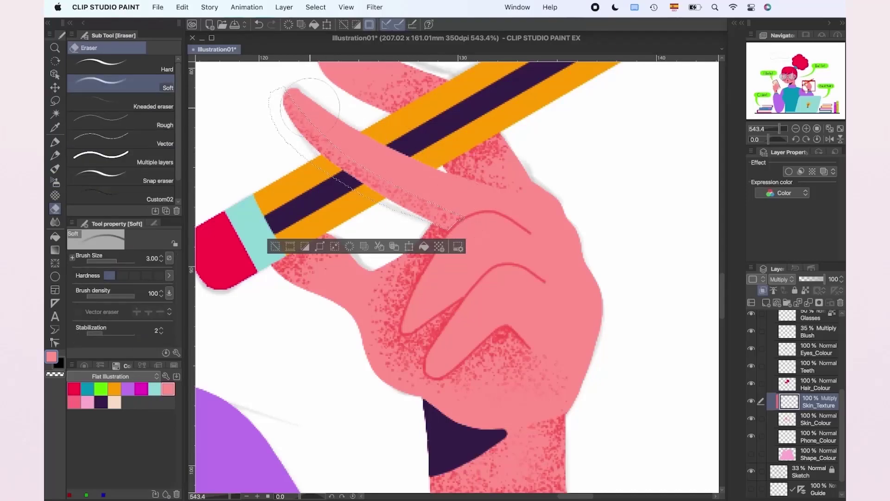
key(super+d)
key(m)
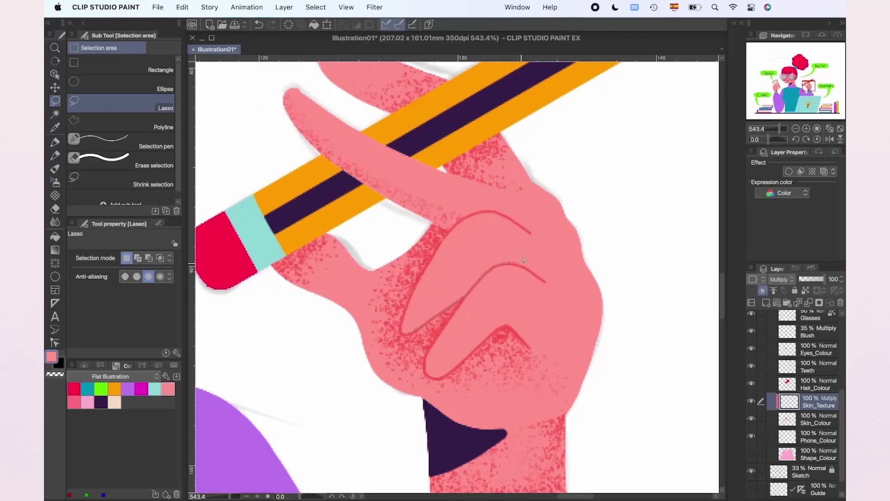
Spray grain along the crease of the upper folded finger, soften it with the Soft eraser, and clear the selection.
key(b)
mouse_move(405, 321)
mouse_down()
mouse_move(475, 270)
mouse_move(445, 304)
mouse_move(542, 246)
mouse_up()
key(e)
key(super+d)
Lasso the crease of the lower folded finger, shade it with softened grain, and clear the selection.
key(m)
mouse_move(426, 368)
mouse_down()
mouse_move(473, 332)
mouse_move(522, 313)
mouse_up()
drag(456, 364, 512, 326)
key(e)
key(super+d)
scroll(443, 348, down, 10)
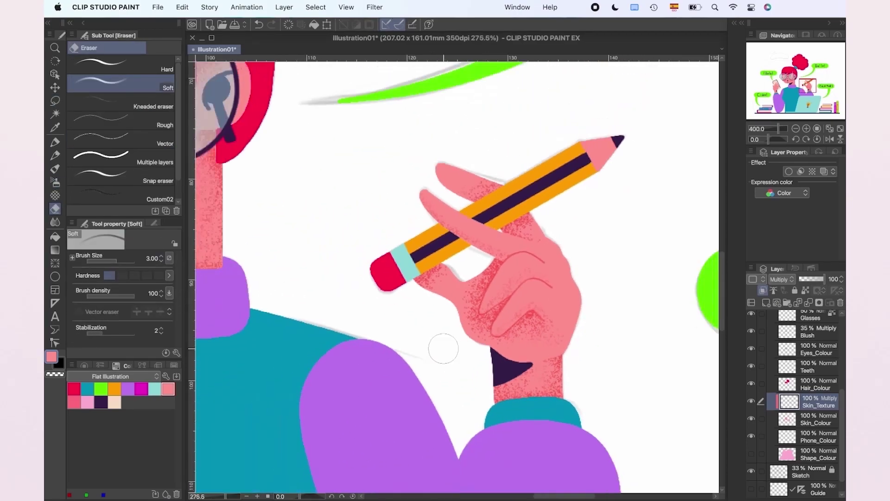
Add a new layer above Hair_Colour and set its blending mode to Multiply.
click(815, 369)
click(819, 387)
click(767, 304)
click(782, 279)
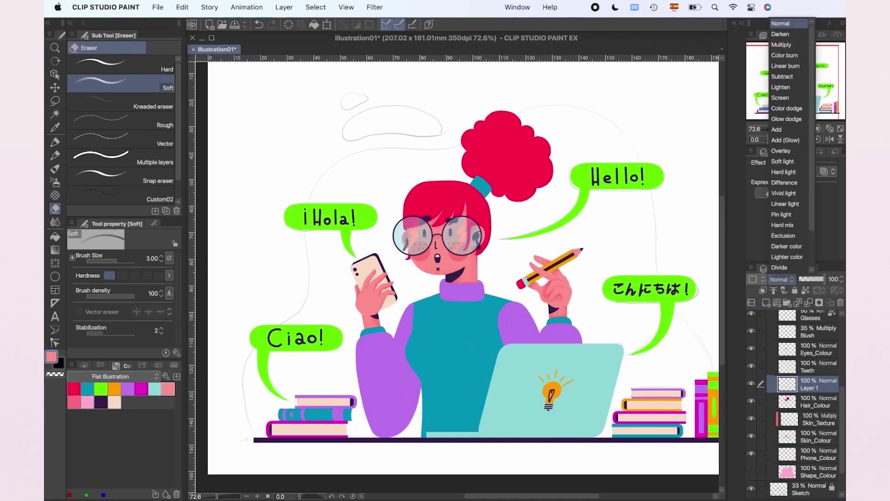
click(786, 45)
Rename the new layer Hair_Texture and clip it to Hair_Colour.
double_click(811, 387)
text(Hair_Texture)
key(Return)
right_click(788, 385)
key(Escape)
Spray magenta grain along the curls and lower edge of the hair bun with the Spray airbrush.
scroll(469, 144, up, 4)
drag(632, 182, 626, 209)
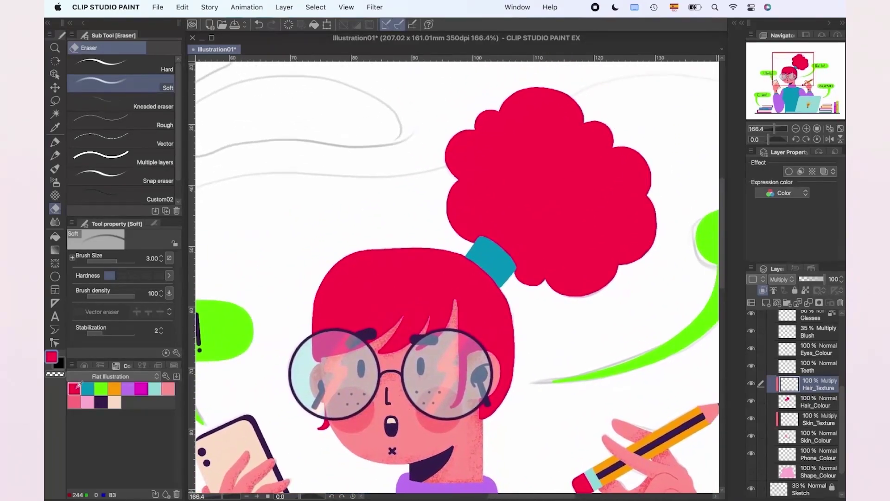
click(74, 389)
click(141, 389)
key(b)
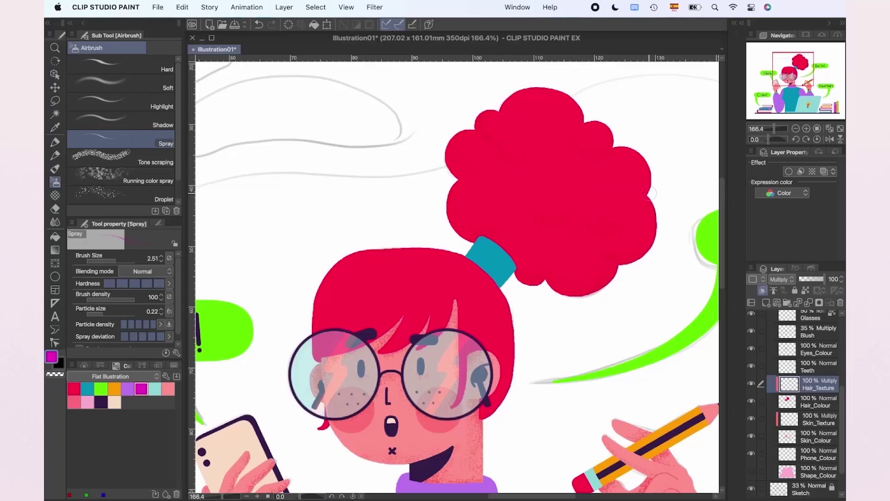
Spray magenta grain over the fringe and head hair, and deepen the shading of the bun's curls.
scroll(648, 195, down, 5)
scroll(648, 195, left, 4)
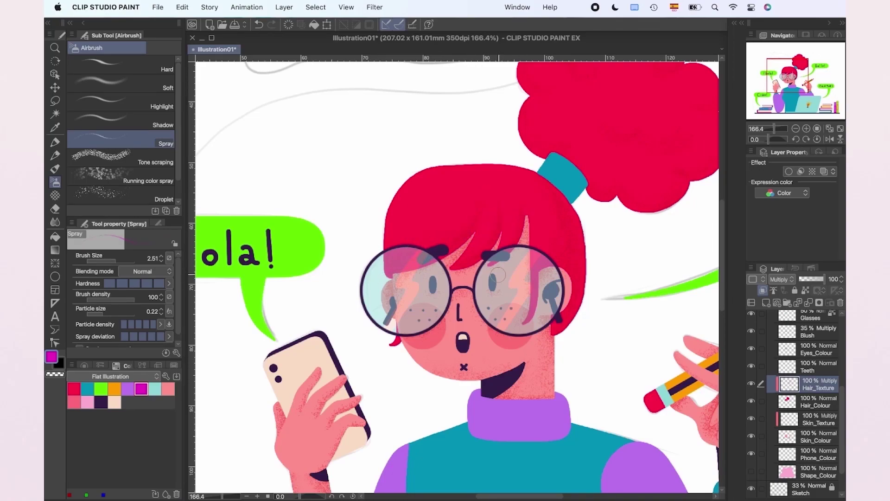
scroll(409, 355, down, 5)
scroll(490, 192, up, 5)
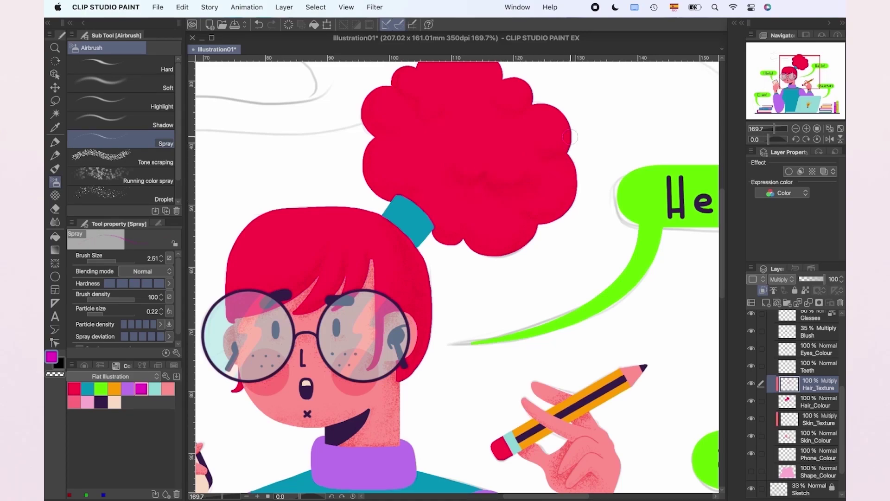
Add a new layer above Sweater01_Colour and set its blending mode to Multiply.
scroll(374, 103, down, 3)
scroll(458, 278, down, 4)
click(793, 334)
key(super+z)
drag(843, 398, 844, 388)
scroll(816, 371, up, 2)
click(817, 344)
click(766, 302)
click(780, 279)
click(782, 45)
Clip the new layer to Sweater01_Colour and rename it Sweater01_Texture.
right_click(807, 344)
click(779, 378)
double_click(816, 352)
text(Sw)
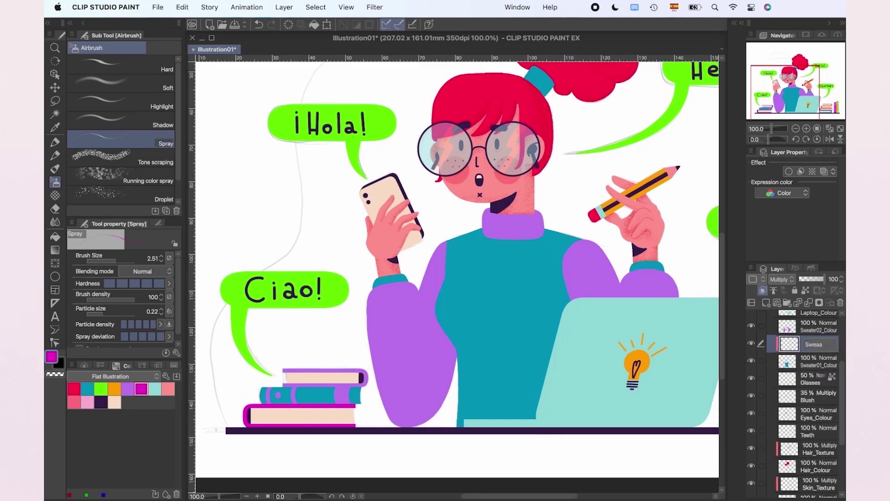
text(eater01_Texture)
key(Return)
Spray teal grain over the sweater's torso with the Spray airbrush, first at size 15 and then at size 10.
scroll(566, 278, up, 2)
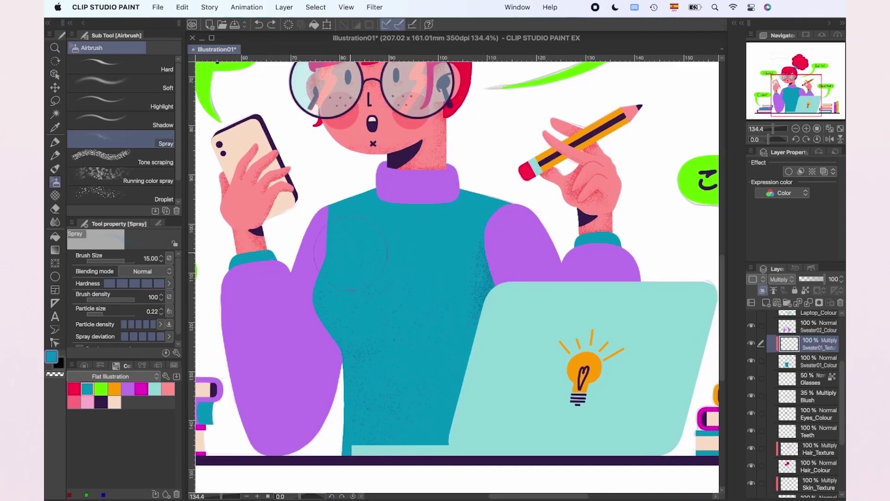
click(149, 258)
key(Return)
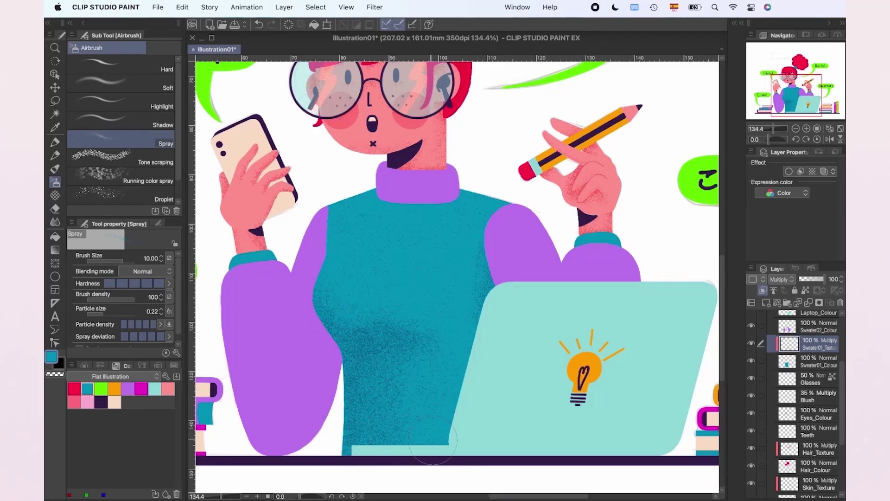
Set the Spray brush size to 2.5, add teal grain to the phone arm's cuff, and soften it with the eraser.
click(150, 258)
text(2.5)
key(Return)
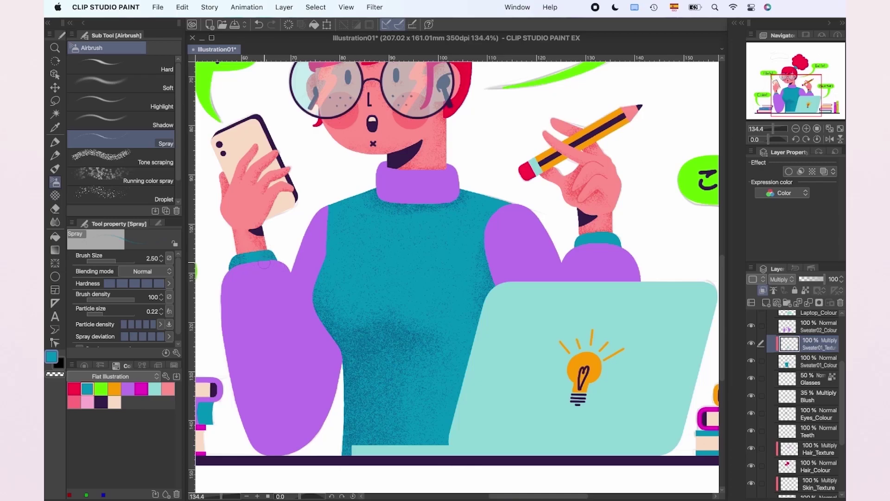
key(e)
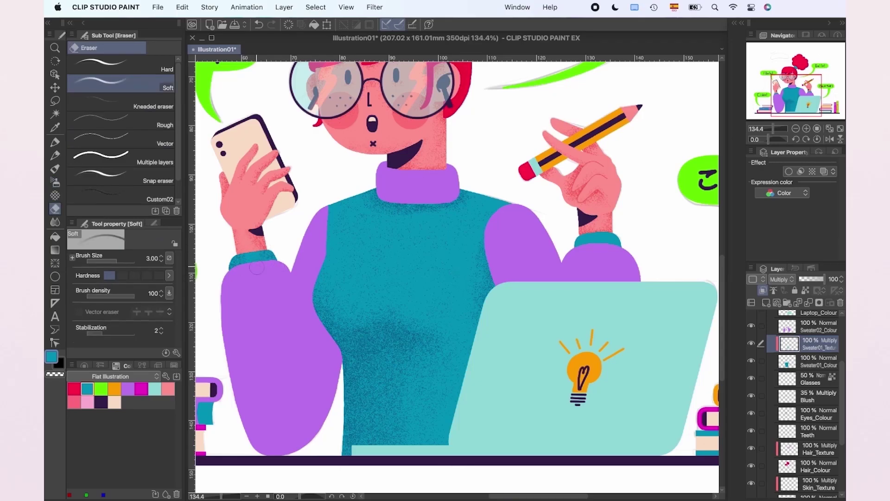
key(b)
key(e)
Spray teal grain on the hair tie at size 2.5, soften it with the eraser, and undo the last stroke.
scroll(583, 240, down, 4)
drag(494, 200, 514, 277)
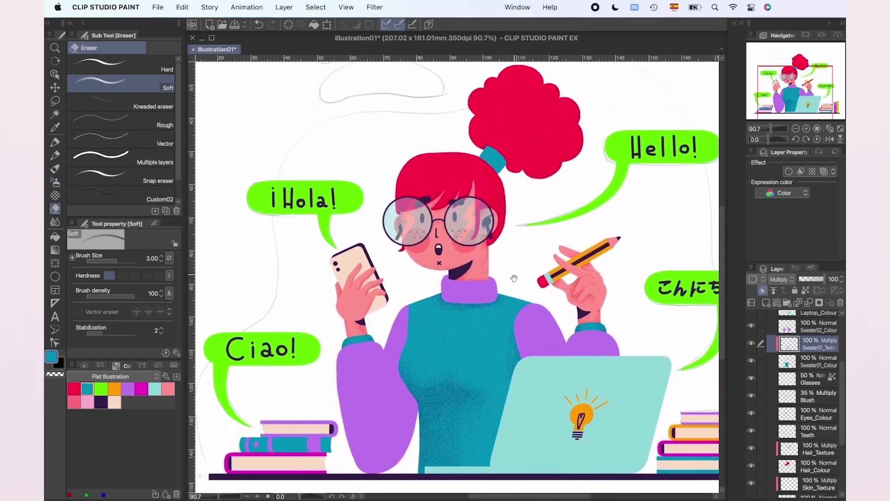
scroll(514, 277, up, 5)
key(b)
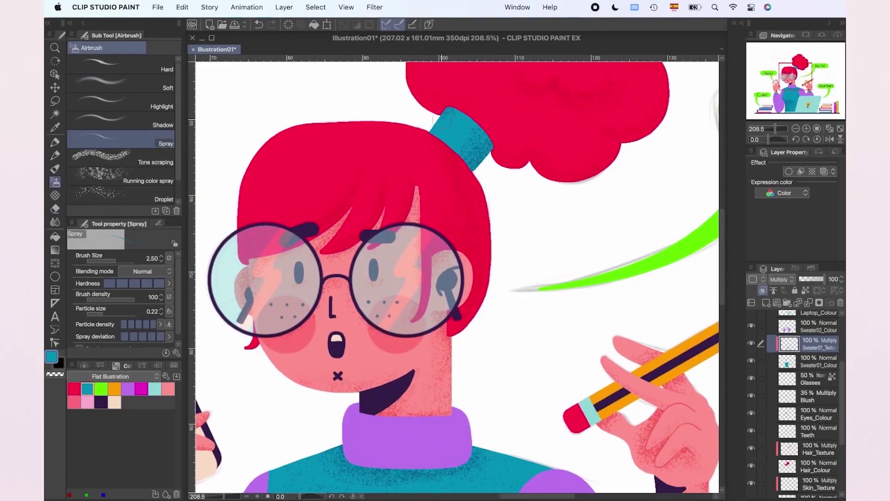
key(e)
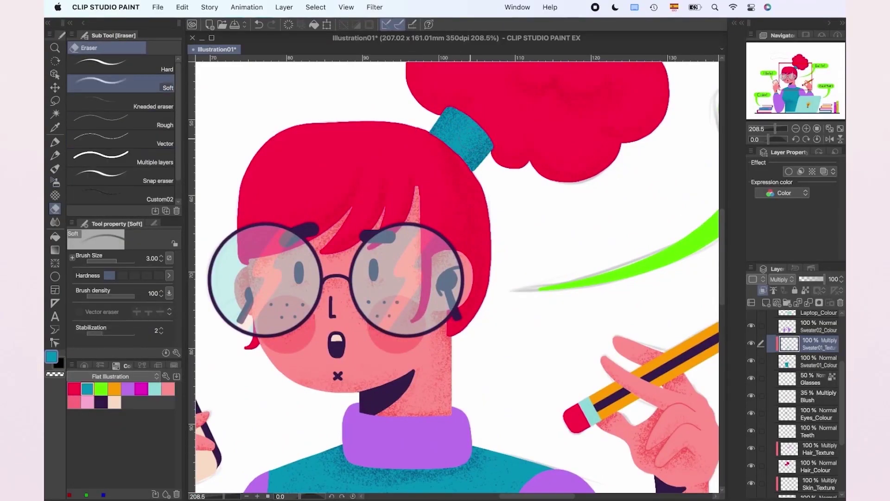
key(b)
key(ctrl+z)
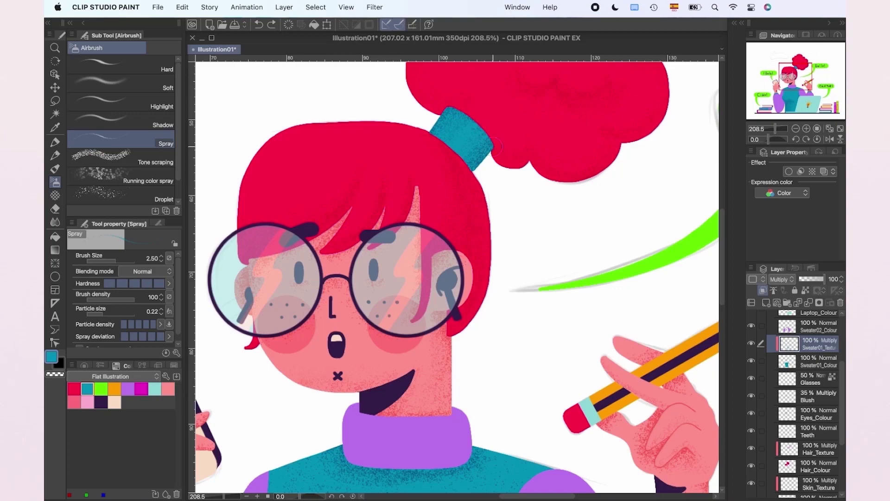
Add a new layer above Sweater02_Colour and set its blending mode to Multiply.
scroll(450, 99, down, 5)
scroll(493, 151, down, 4)
click(819, 327)
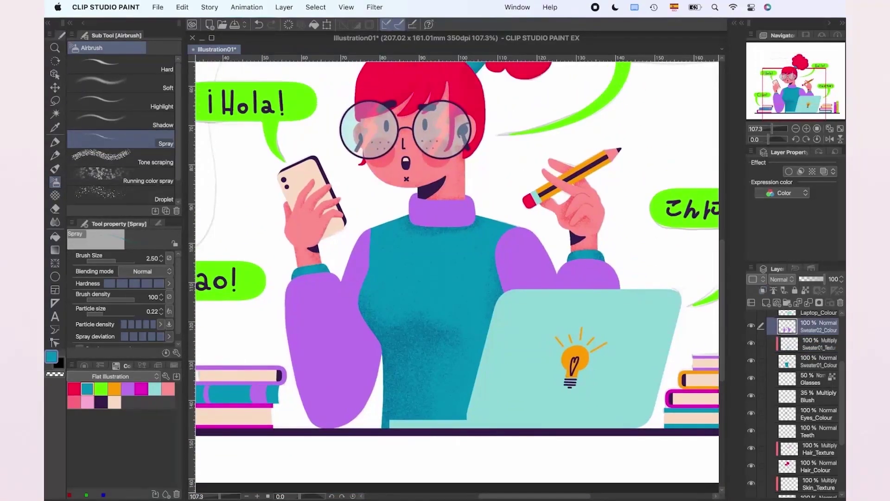
click(766, 303)
click(782, 279)
click(784, 44)
Rename the new layer Sweater02_Texture and clip it to Sweater02_Colour.
double_click(815, 330)
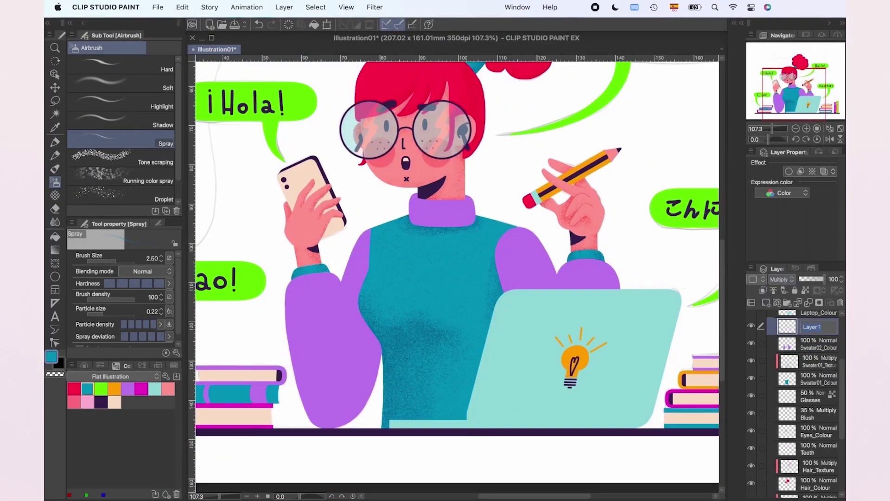
text(Sweater02_Texture)
key(Return)
right_click(815, 326)
click(778, 360)
Temporarily hide Sweater02_Colour and lasso the upper-arm areas of both sleeves, following the sketch, then show the layer again.
scroll(468, 284, up, 3)
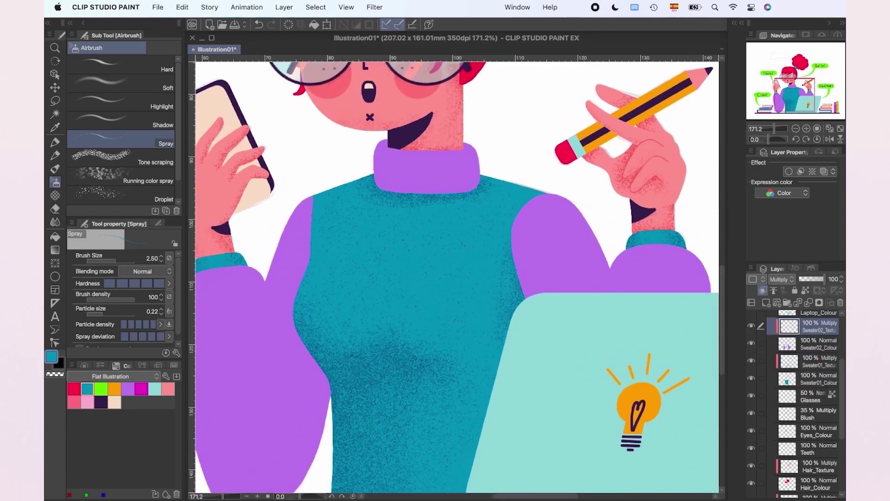
scroll(807, 394, up, 1)
click(751, 352)
scroll(694, 268, left, 3)
scroll(694, 269, down, 2)
key(m)
mouse_move(364, 220)
mouse_down()
mouse_move(392, 306)
mouse_move(401, 385)
mouse_move(431, 441)
mouse_up()
drag(494, 303, 364, 218)
drag(641, 251, 480, 248)
mouse_move(558, 203)
mouse_down()
mouse_move(556, 212)
mouse_move(506, 116)
mouse_move(557, 202)
mouse_up()
drag(487, 106, 486, 279)
click(751, 351)
mouse_move(431, 213)
mouse_down()
mouse_move(470, 197)
mouse_move(579, 208)
mouse_up()
Spray purple grain at size 8 inside the selection on the upper sleeve of the phone arm.
click(54, 183)
click(151, 259)
text(8)
key(Return)
click(127, 389)
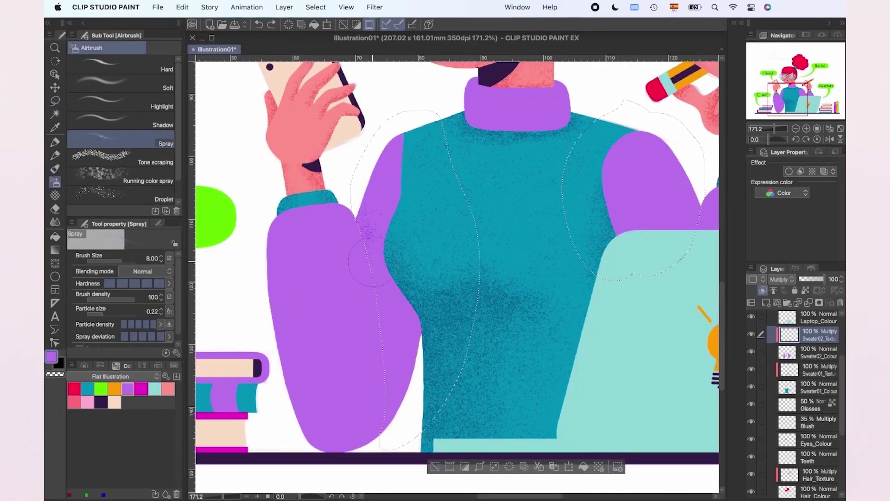
drag(384, 373, 380, 427)
drag(357, 208, 374, 320)
mouse_move(364, 264)
mouse_down()
mouse_move(377, 308)
mouse_move(368, 195)
mouse_up()
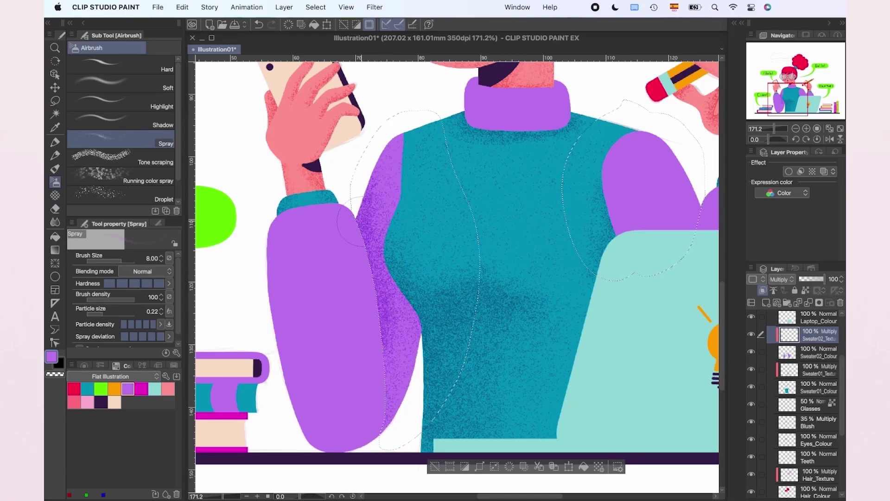
Spray purple grain on the upper sleeve of the pencil arm, switch to the eraser for softening, and clear the selection.
drag(598, 252, 428, 263)
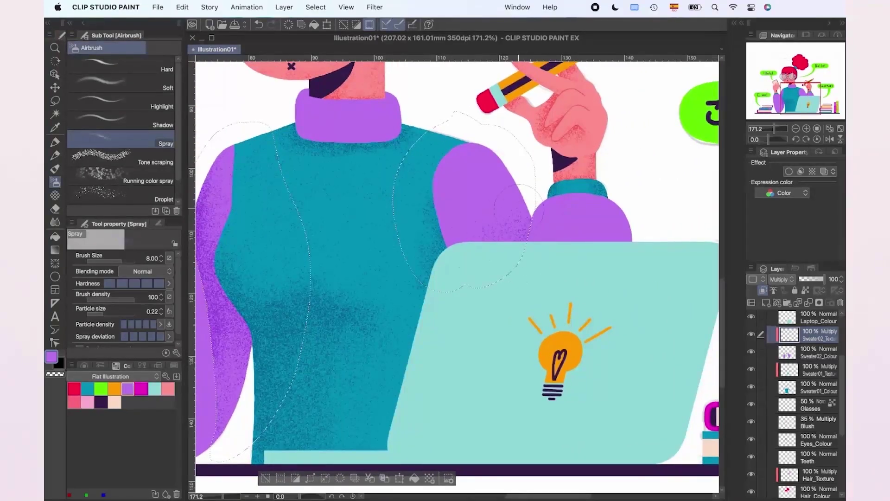
drag(397, 203, 482, 200)
key(e)
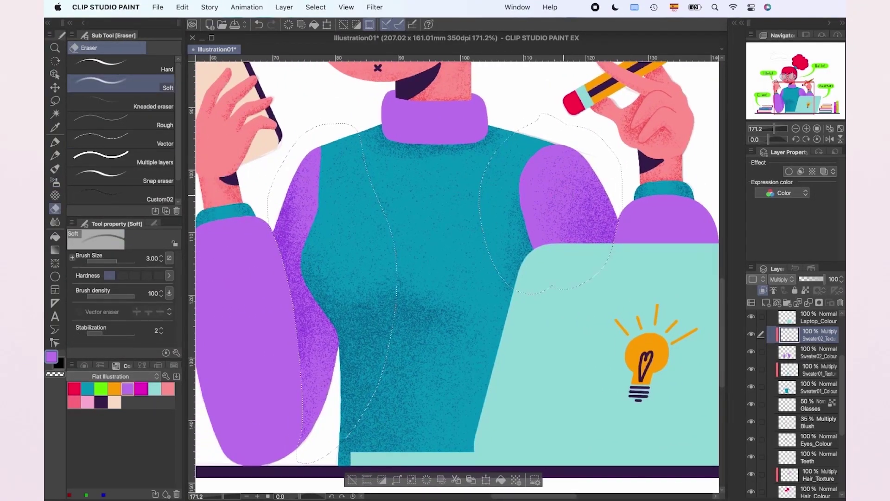
key(super+d)
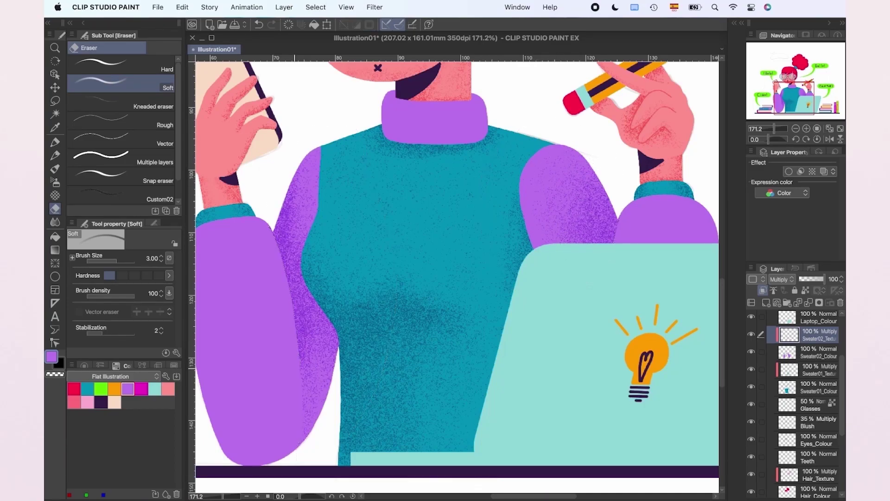
Spray purple grain along the edges of the phone arm's forearm sleeve and soften it with the Soft eraser at size 8.
drag(399, 241, 490, 213)
key(b)
mouse_move(339, 445)
mouse_down()
mouse_move(296, 237)
mouse_move(288, 385)
mouse_move(302, 234)
mouse_up()
mouse_move(290, 363)
mouse_down()
mouse_move(281, 265)
mouse_move(333, 350)
mouse_up()
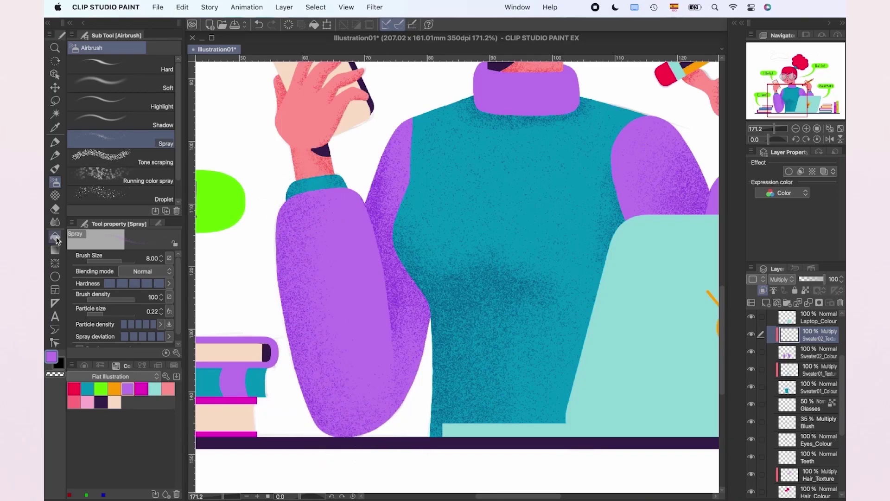
key(e)
key(Return)
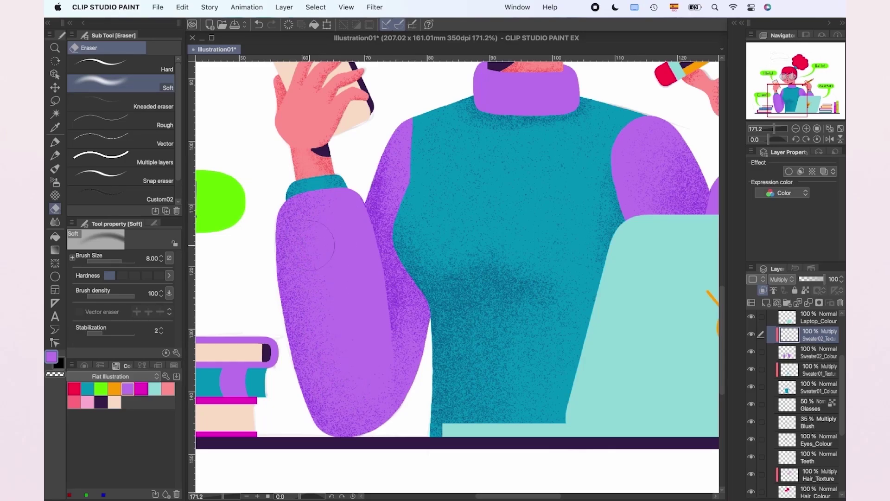
Spray purple grain on the pencil arm's forearm sleeve above the laptop.
scroll(541, 269, right, 5)
scroll(541, 269, up, 2)
key(b)
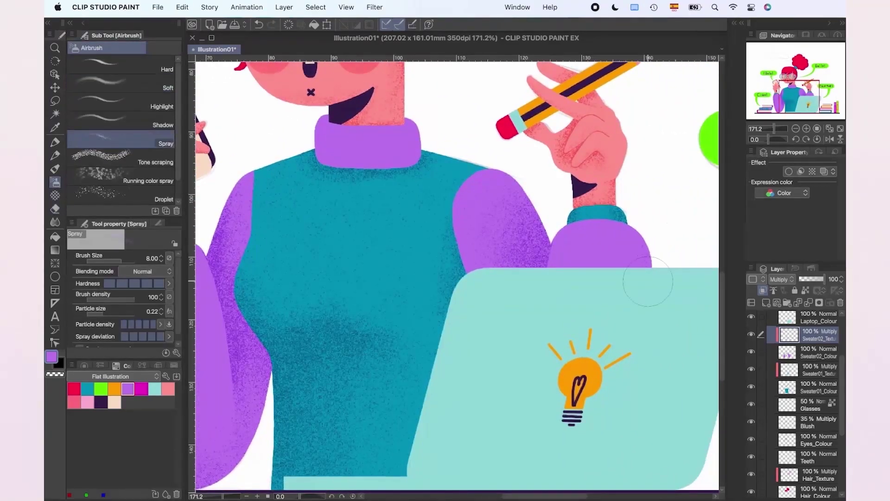
mouse_move(629, 239)
mouse_down()
mouse_move(633, 274)
mouse_move(642, 244)
mouse_move(650, 261)
mouse_move(639, 242)
mouse_up()
drag(466, 172, 575, 282)
key(m)
scroll(477, 226, up, 4)
mouse_move(423, 216)
mouse_down()
mouse_move(393, 218)
mouse_move(494, 231)
mouse_move(559, 227)
mouse_up()
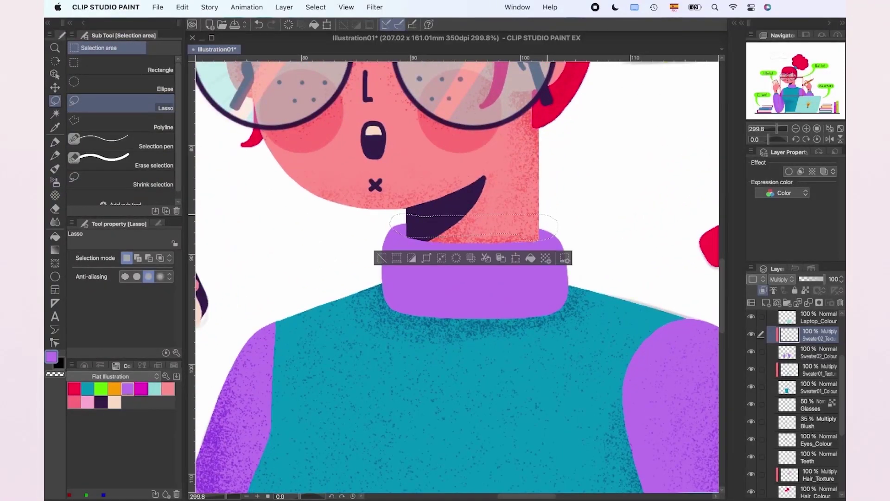
key(b)
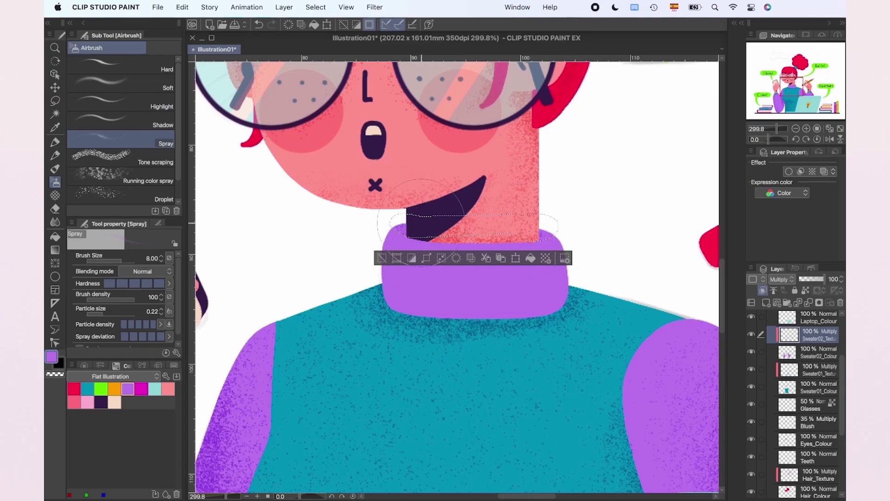
key(super+d)
Set the Spray brush size to 2.5 and spray purple grain along the top and side edges of the turtleneck collar.
scroll(524, 260, down, 2)
click(152, 258)
text(2.5)
key(Return)
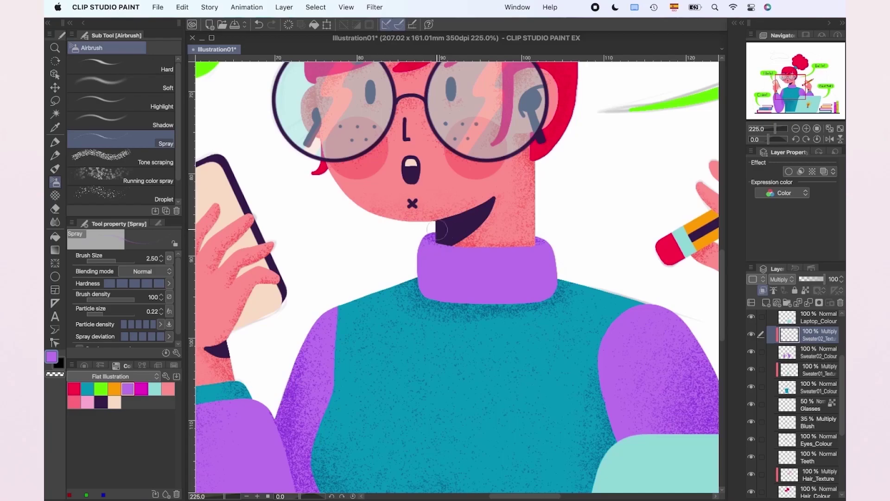
drag(541, 239, 534, 251)
drag(425, 290, 422, 249)
drag(552, 253, 541, 292)
Set the Soft eraser to size 3, soften the collar's grain, and build up the spray shading around the collar's edges.
click(55, 209)
click(152, 259)
text(3)
key(Return)
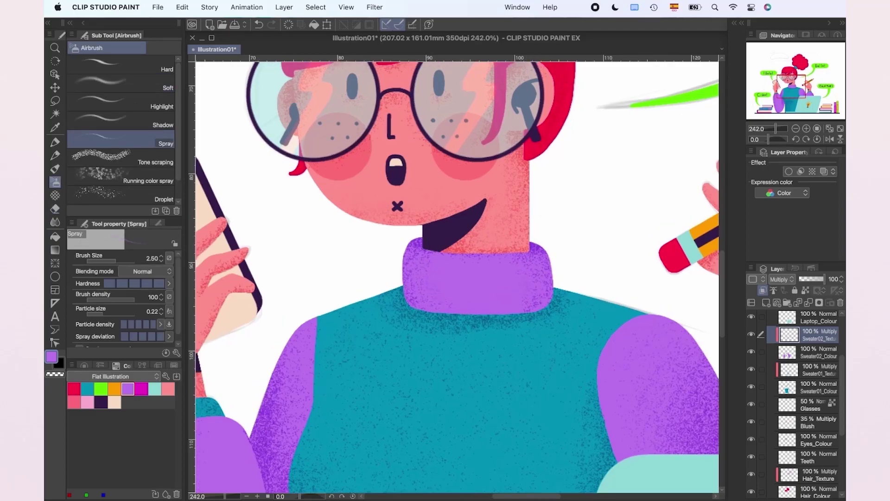
drag(407, 255, 420, 304)
mouse_move(442, 257)
mouse_down()
mouse_move(540, 303)
mouse_move(435, 315)
mouse_up()
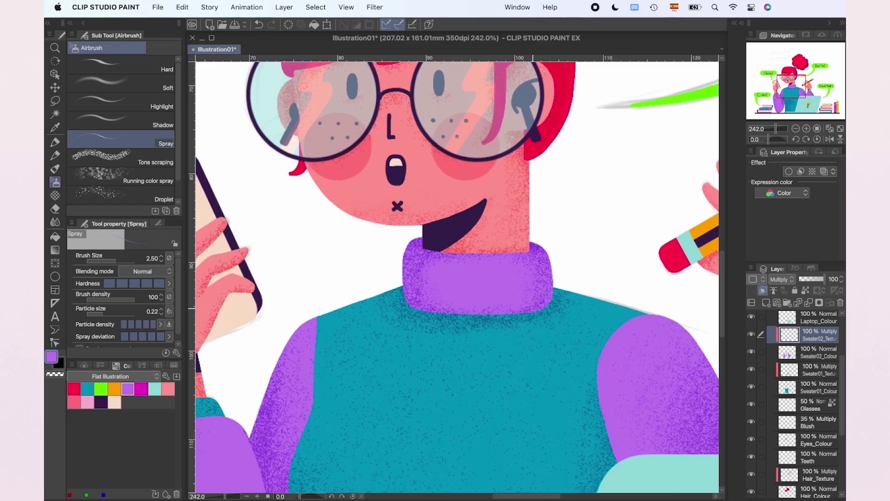
Add a new layer above Laptop_Colour and set its blending mode to Multiply.
scroll(370, 281, down, 1)
scroll(405, 278, down, 2)
scroll(810, 367, up, 3)
click(817, 358)
click(767, 302)
click(782, 279)
click(785, 44)
Clip the new layer to Laptop_Colour and rename it Laptop_Texture.
right_click(815, 358)
click(791, 390)
double_click(812, 361)
text(Laptop_Texture)
key(Return)
Lasso the laptop's base strip in front of the sweater and spray mint grain inside the selection.
scroll(556, 194, up, 5)
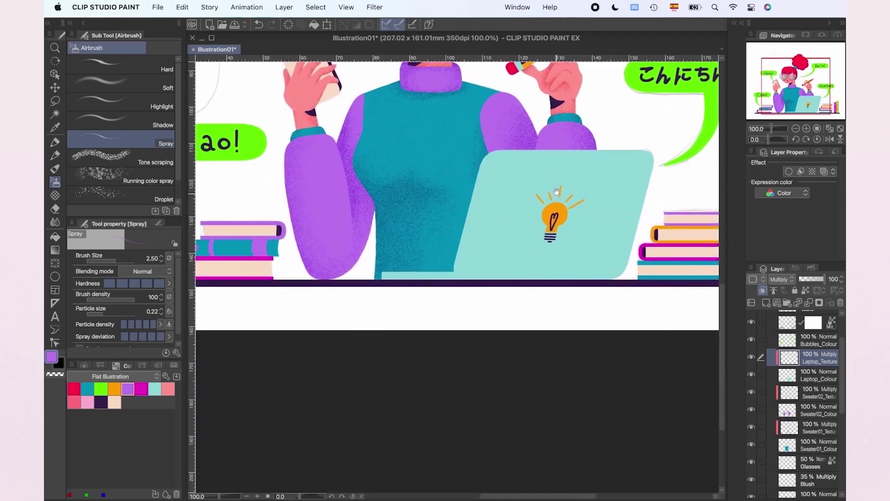
scroll(557, 194, left, 3)
key(m)
mouse_move(483, 304)
mouse_down()
mouse_move(294, 285)
mouse_move(435, 230)
mouse_up()
key(b)
click(154, 388)
mouse_move(469, 323)
mouse_down()
mouse_move(430, 328)
mouse_move(366, 313)
mouse_move(480, 322)
mouse_move(479, 299)
mouse_up()
Soften and respray the grain where the laptop's base meets the screen, and clear the selection.
key(e)
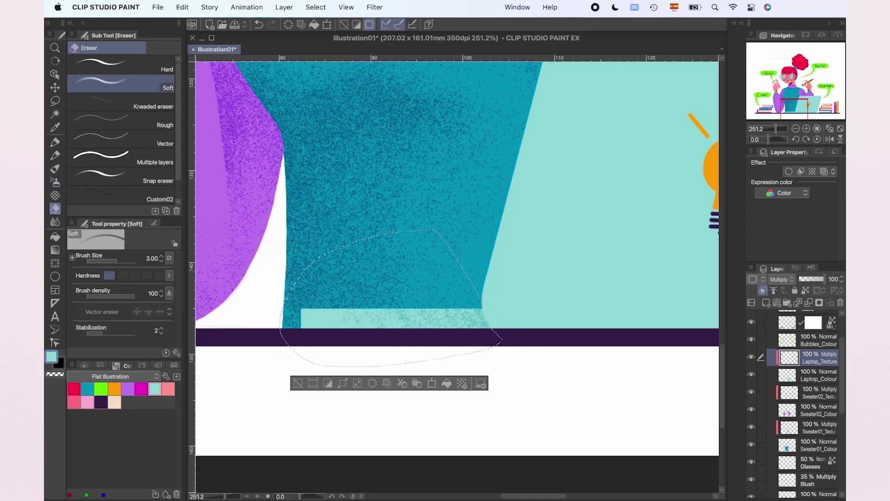
key(b)
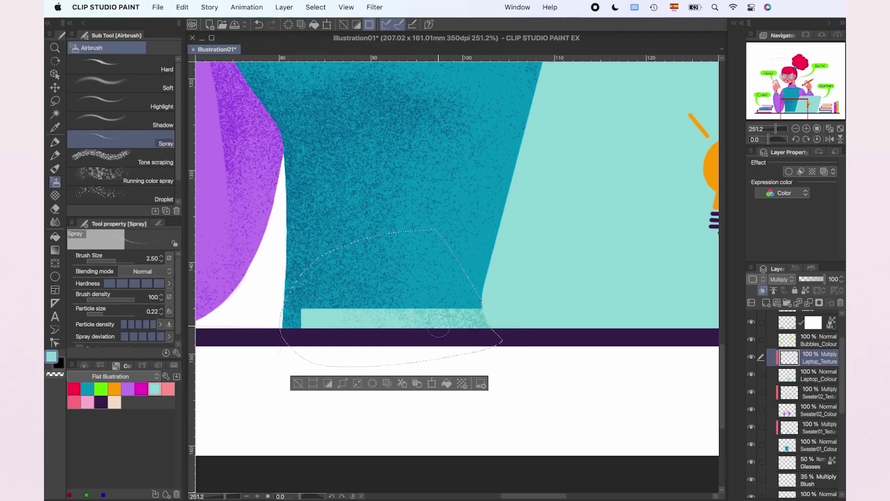
key(e)
key(ctrl+d)
scroll(472, 335, down, 5)
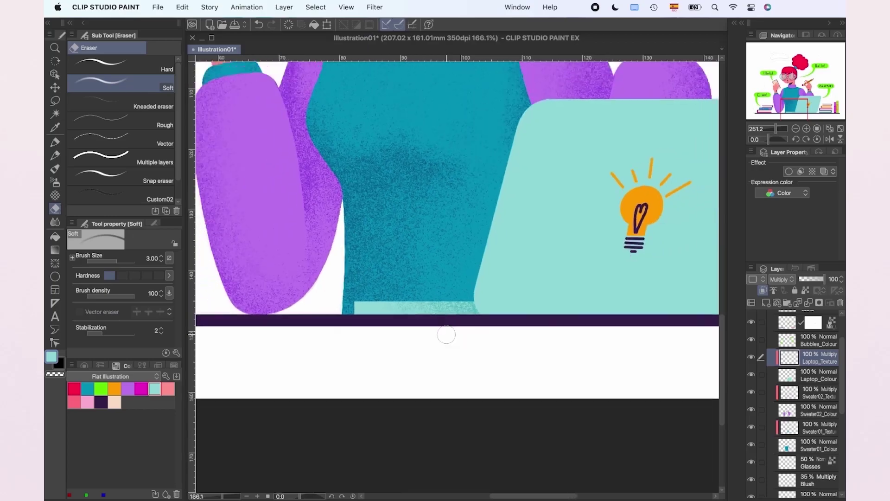
Undo the last stroke and spray mint grain over the laptop lid's edges with brush size 15.
key(b)
key(ctrl+z)
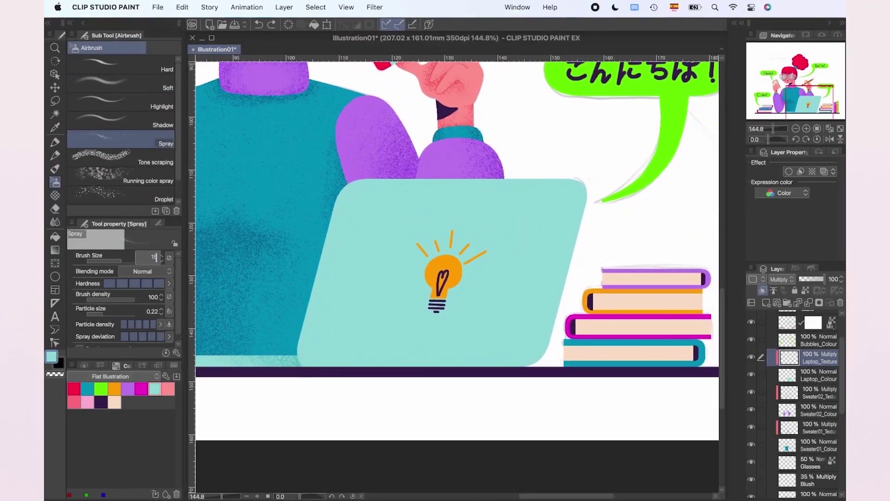
mouse_move(472, 368)
mouse_down()
mouse_move(508, 326)
mouse_move(494, 182)
mouse_move(458, 334)
mouse_move(513, 353)
mouse_move(556, 287)
mouse_move(559, 326)
mouse_up()
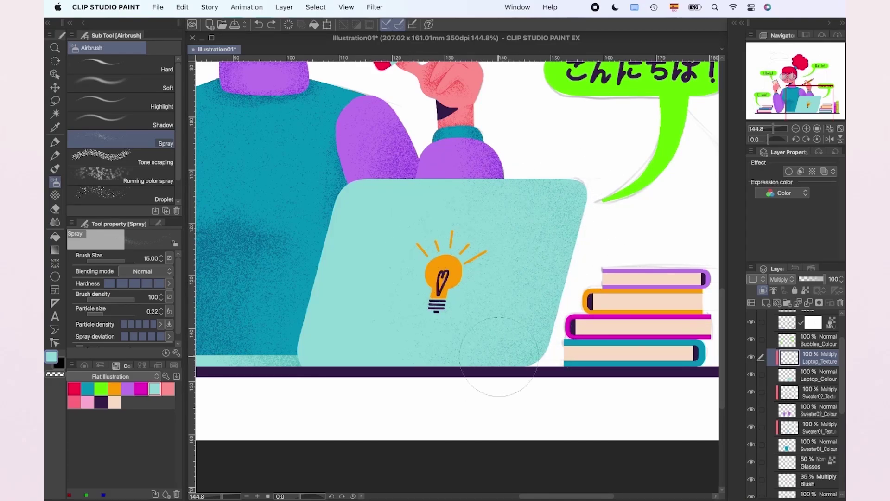
Set the spray brush size to 5 and refine the mint grain along the laptop lid's lower edge.
key(bracketleft)
key(bracketleft)
key(bracketleft)
click(153, 258)
text(5)
key(Return)
scroll(552, 279, up, 2)
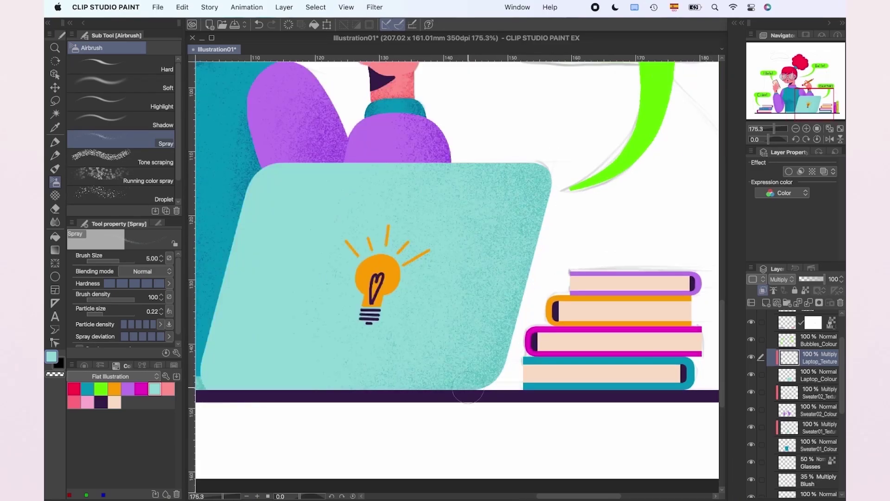
Add a new layer above Bubbles_Colour and set its blending mode to Multiply.
scroll(455, 390, down, 4)
scroll(845, 343, up, 2)
scroll(845, 342, up, 2)
click(766, 303)
click(781, 278)
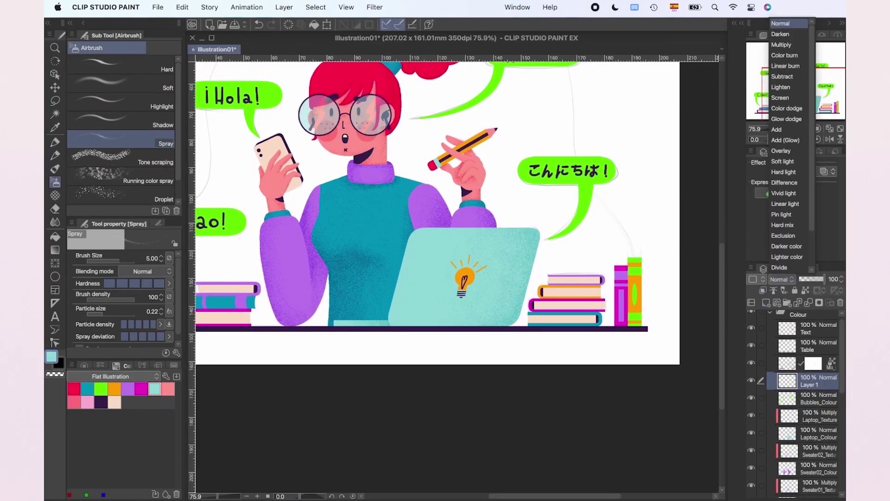
click(782, 44)
Clip the new layer to Bubbles_Colour and rename it Bubbles_Texture.
right_click(811, 380)
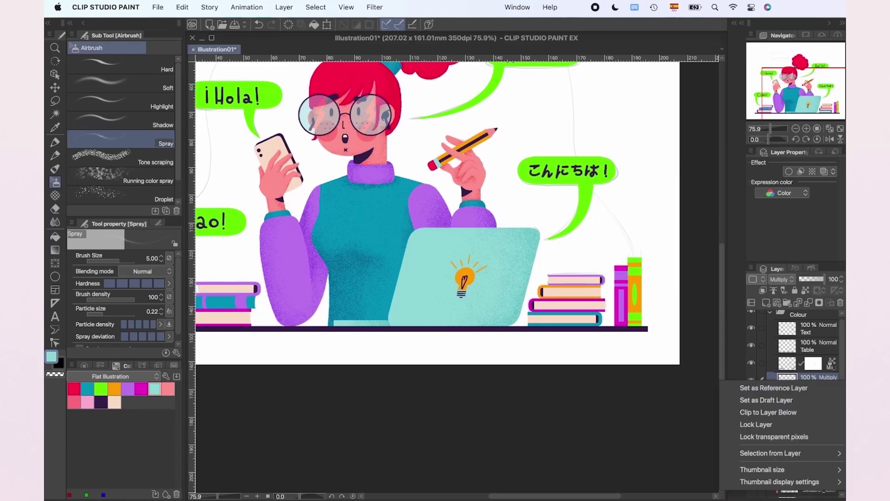
click(768, 412)
double_click(815, 385)
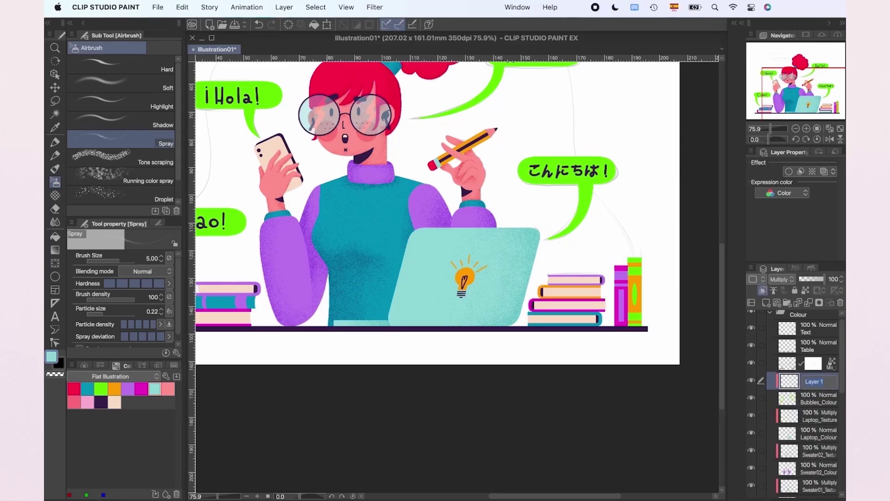
text(Bubbles_Texture)
key(Return)
Pick the palette's bright green and spray grain over the speech bubbles with brush size 15.
click(101, 389)
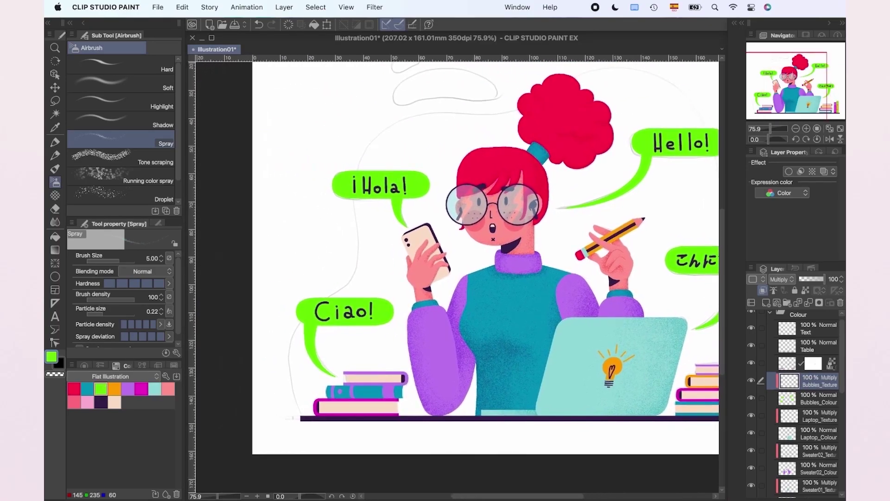
scroll(414, 320, up, 5)
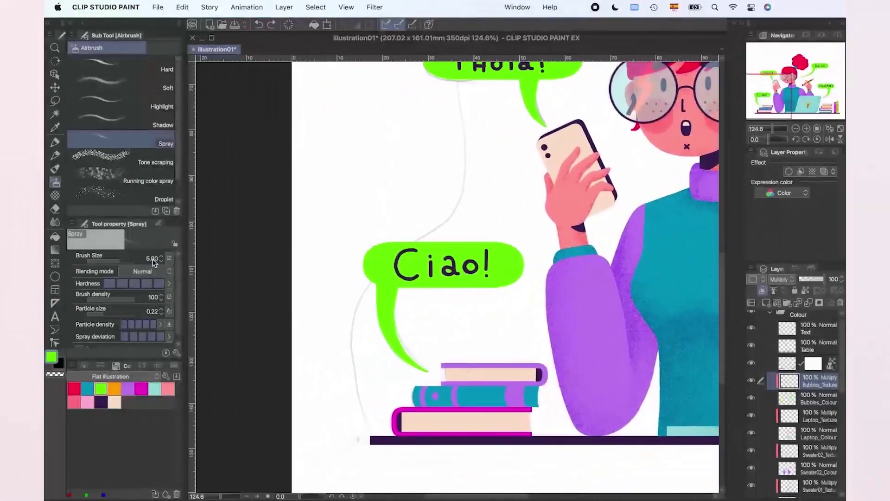
click(153, 259)
text(15)
key(Return)
mouse_move(712, 105)
mouse_down()
mouse_move(624, 220)
mouse_move(225, 241)
mouse_up()
mouse_move(658, 257)
mouse_down()
mouse_move(586, 310)
mouse_move(529, 172)
mouse_up()
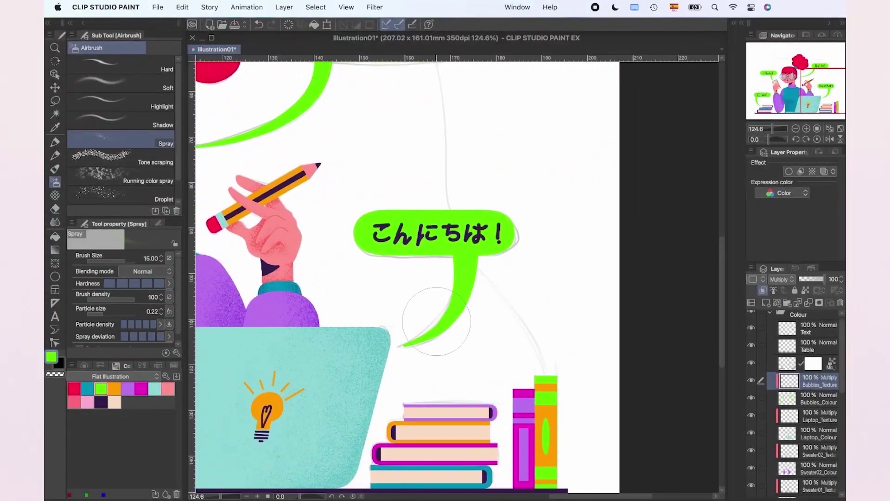
scroll(428, 326, left, 10)
scroll(412, 298, down, 3)
scroll(411, 298, up, 5)
key(Return)
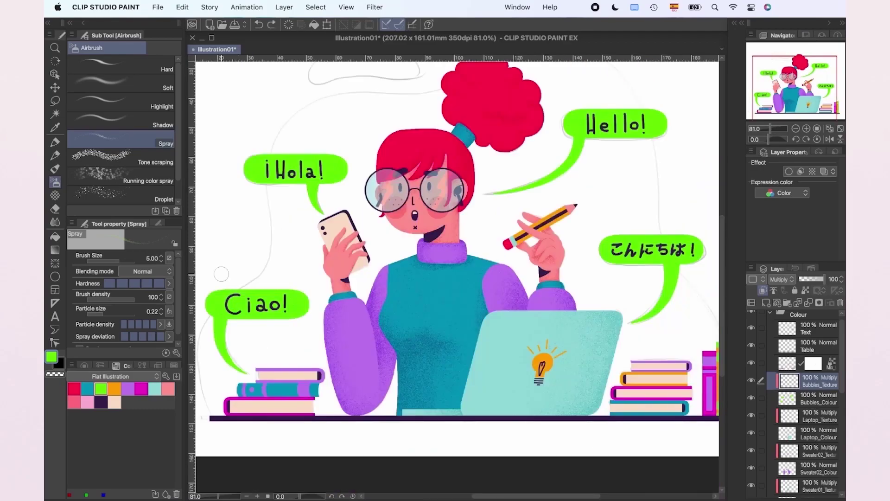
Set the spray brush size to 15 again and adjust the tone of the green grain on Bubbles_Texture.
click(151, 259)
text(15)
key(Return)
click(183, 8)
mouse_move(202, 253)
click(375, 254)
drag(674, 273, 665, 274)
click(757, 256)
Add a new layer above the masked Mix layer and set its blending mode to Multiply.
click(790, 366)
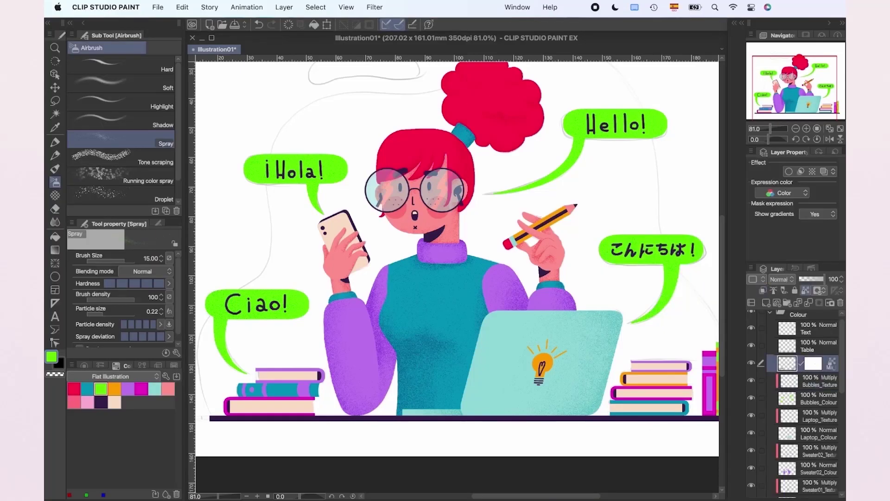
click(766, 303)
click(782, 280)
click(782, 45)
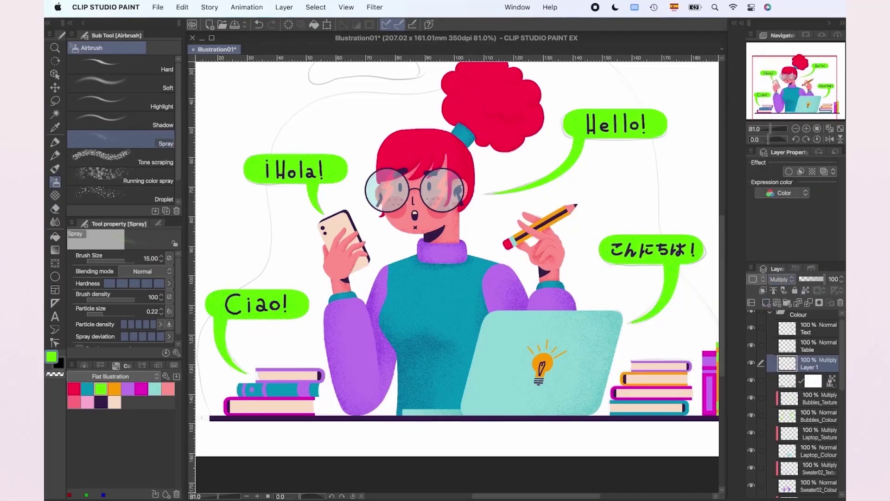
Clip the new layer to the Mix layer below and rename it Mix_Texture.
right_click(816, 363)
click(795, 394)
double_click(812, 366)
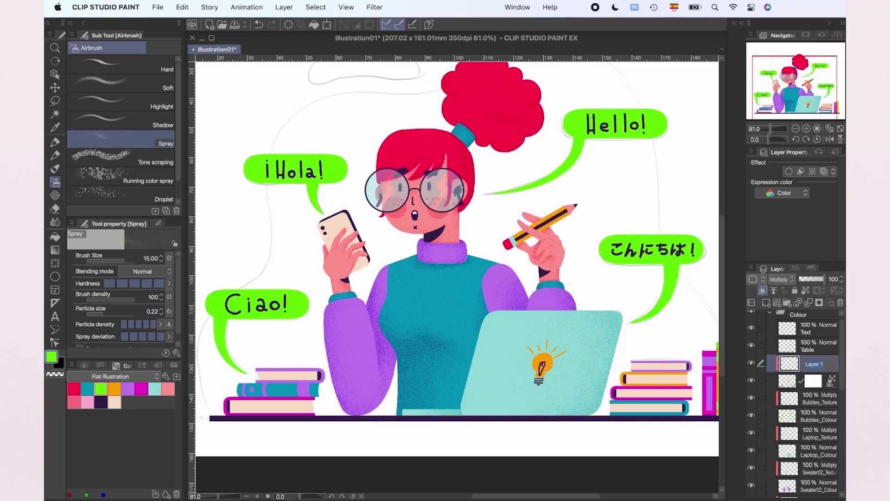
text(Mix_Texture)
key(Return)
Lasso the pencil section beneath the index finger, spray orange grain inside it with brush size 2.5, and clear the selection.
scroll(546, 235, up, 10)
key(m)
drag(492, 236, 441, 255)
mouse_move(415, 188)
mouse_down()
mouse_move(488, 272)
mouse_move(410, 185)
mouse_up()
click(114, 388)
click(55, 182)
click(151, 257)
text(25)
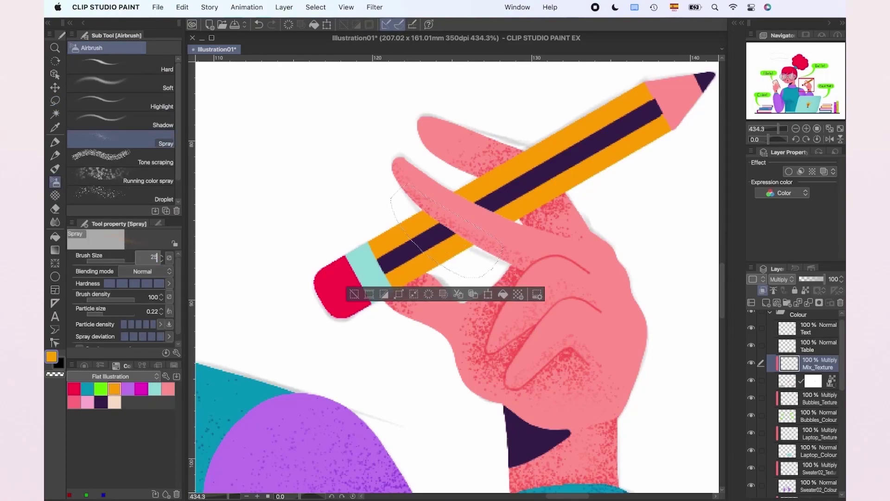
key(Return)
key(Return)
drag(434, 219, 431, 239)
key(super+d)
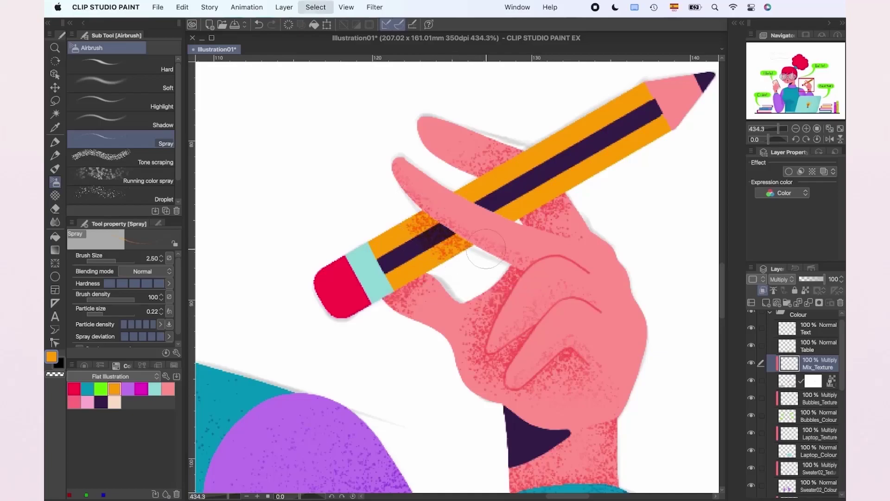
Lasso the pencil's body, spray and soften orange grain along its lower edge and by the fingers, and clear the selection.
click(55, 104)
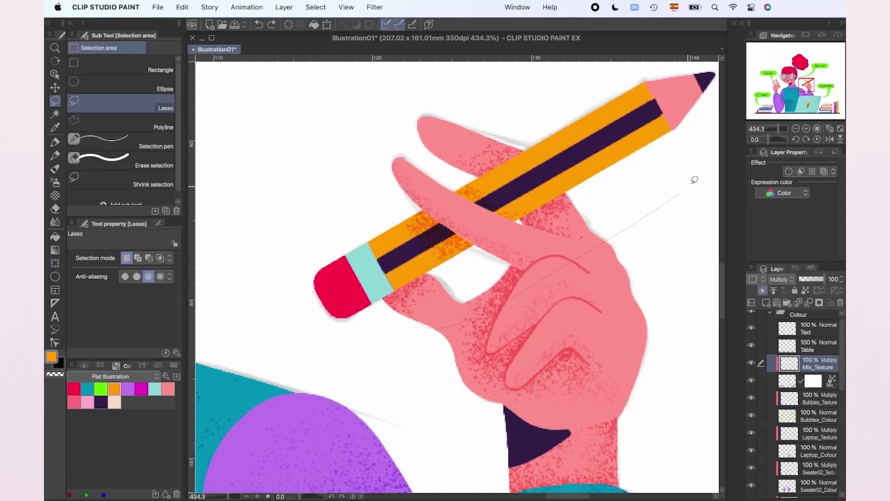
mouse_move(666, 110)
mouse_down()
mouse_move(551, 111)
mouse_move(370, 217)
mouse_move(366, 241)
mouse_up()
key(b)
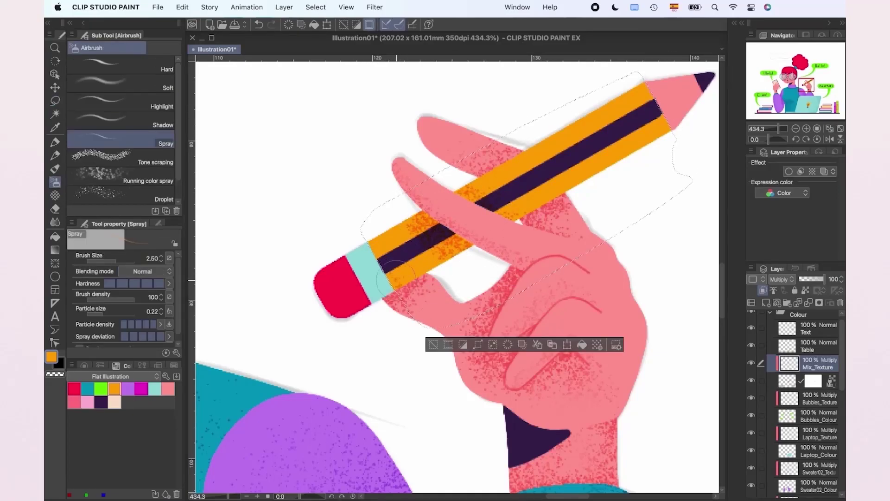
key(e)
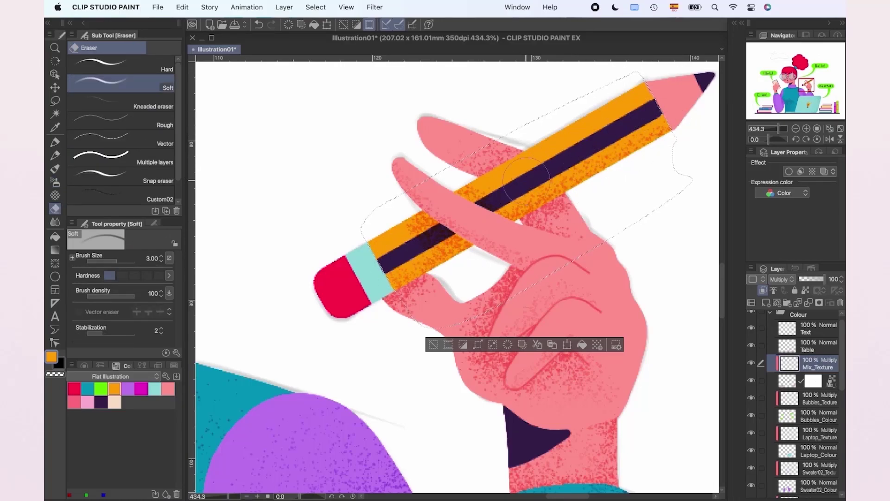
key(b)
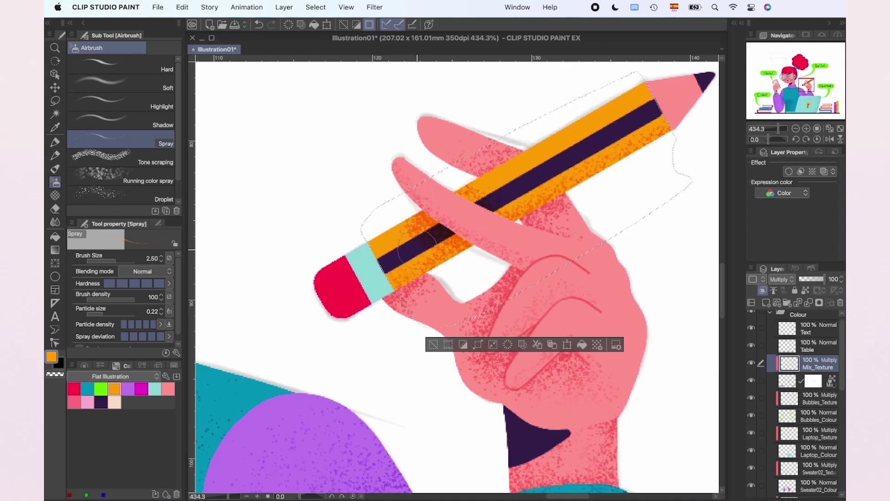
drag(434, 212, 425, 195)
scroll(464, 212, down, 2)
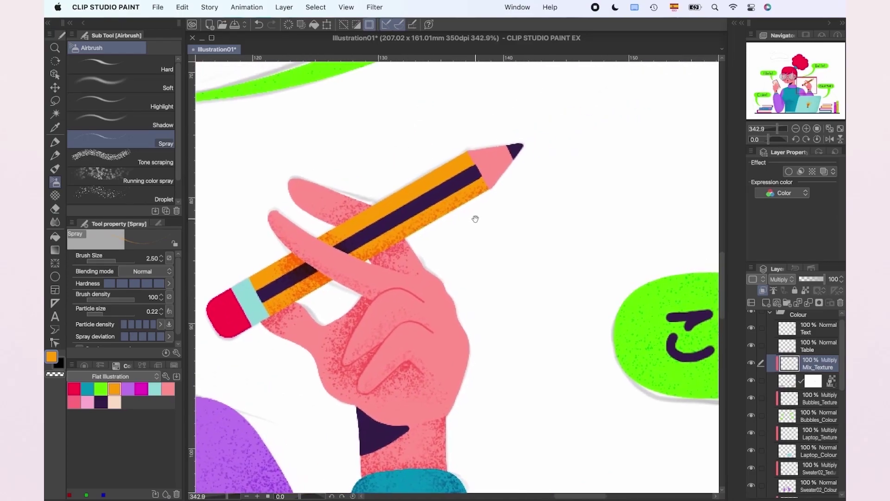
drag(475, 217, 499, 251)
key(super+d)
Lasso the pencil's sharpened pink tip, spray salmon-pink grain inside the selection, and clear it.
click(168, 389)
click(55, 101)
scroll(597, 204, up, 3)
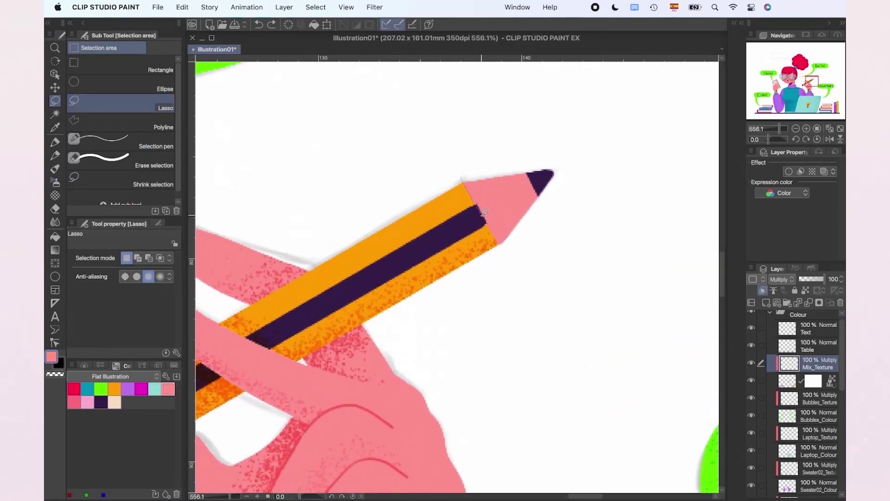
drag(463, 180, 475, 142)
key(b)
mouse_move(509, 249)
mouse_down()
mouse_move(539, 200)
mouse_move(519, 205)
mouse_move(507, 235)
mouse_move(546, 191)
mouse_up()
key(super+d)
Lasso the mint band near the pencil's eraser, spray mint grain inside it, and clear the selection.
scroll(529, 235, down, 4)
drag(411, 197, 533, 139)
scroll(399, 259, up, 5)
key(m)
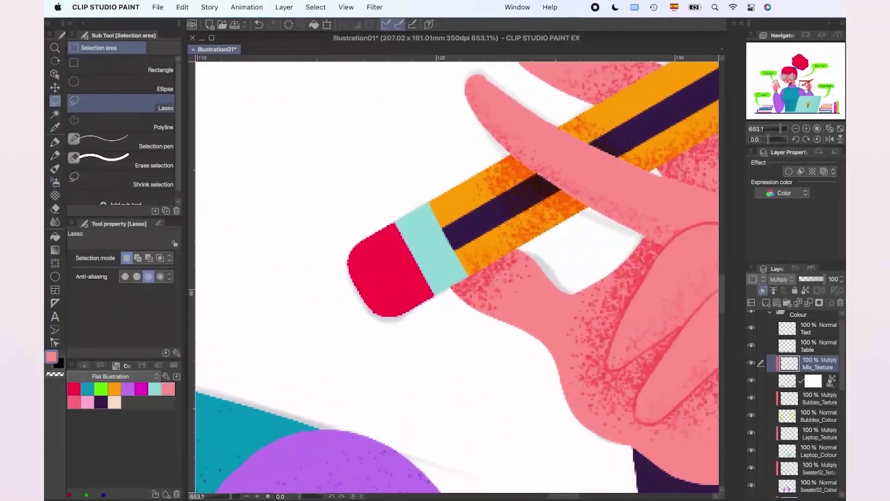
drag(433, 290, 428, 201)
click(155, 388)
click(55, 182)
mouse_move(439, 287)
mouse_down()
mouse_move(449, 251)
mouse_move(477, 281)
mouse_move(446, 272)
mouse_up()
key(super+d)
Lasso the pencil's eraser, spray red grain inside the selection, and clear it.
key(m)
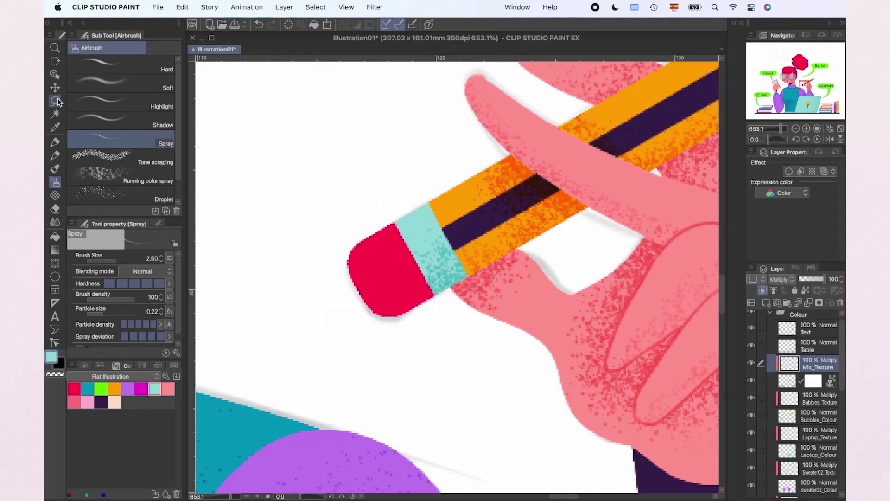
drag(442, 310, 349, 203)
click(75, 389)
click(128, 388)
click(55, 182)
click(141, 389)
key(super+d)
Spray beige grain over the page edges of the book stack below the Ciao! bubble with brush size 8.
scroll(417, 264, down, 10)
key(super+s)
scroll(473, 213, down, 3)
scroll(473, 213, left, 3)
scroll(472, 214, up, 5)
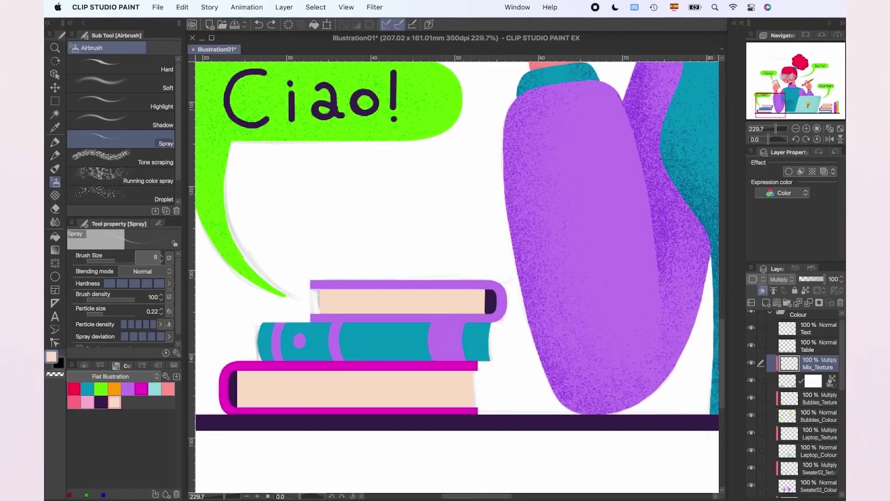
key(Return)
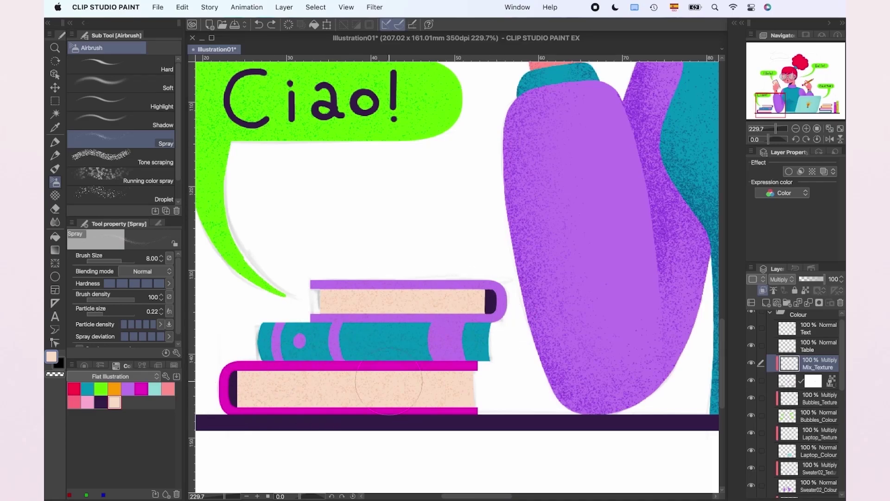
Spray beige grain over the page edges of the books stacked beside the laptop.
drag(696, 346, 527, 336)
mouse_move(335, 264)
mouse_down()
mouse_move(375, 220)
mouse_move(409, 208)
mouse_move(452, 224)
mouse_move(471, 214)
mouse_up()
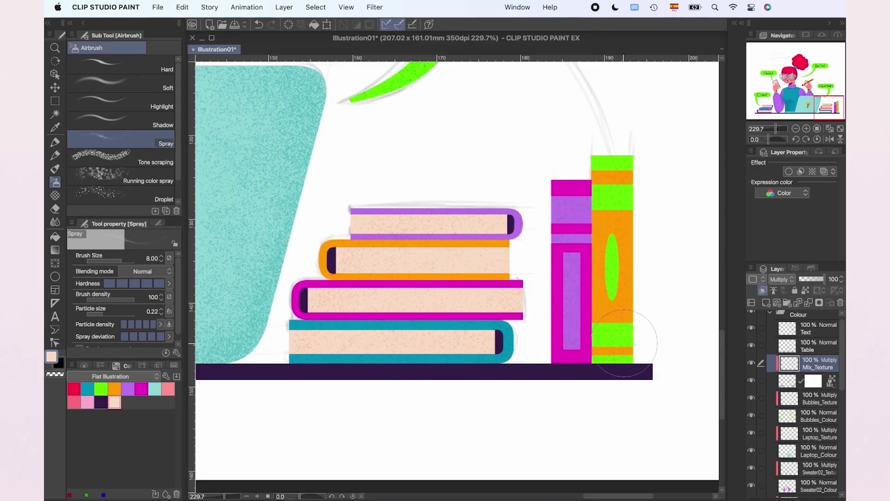
scroll(617, 362, right, 5)
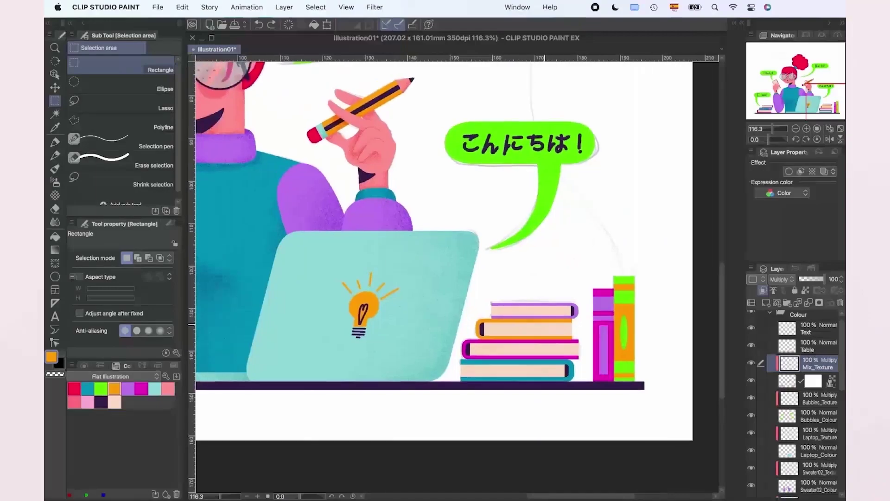
Add a new layer above Phone_Colour and name it Phone_Texture.
scroll(544, 324, left, 8)
scroll(545, 324, down, 3)
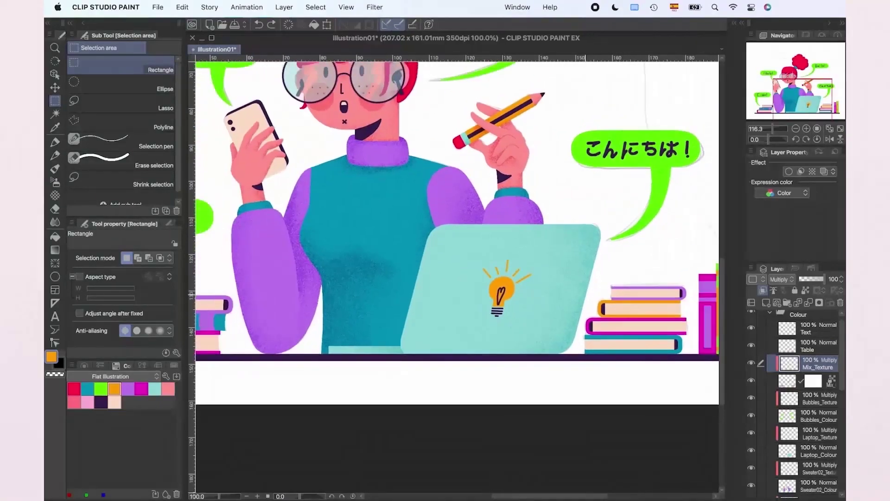
scroll(461, 171, up, 5)
scroll(461, 171, up, 1)
scroll(807, 404, down, 5)
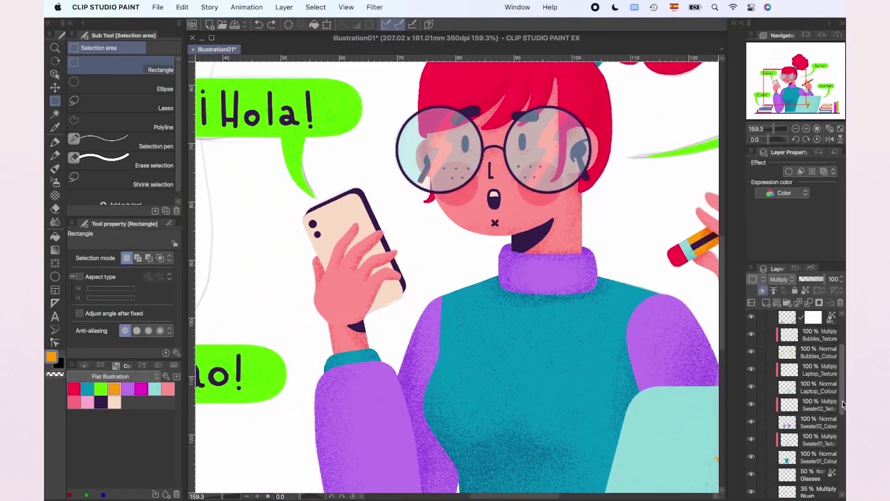
click(812, 446)
double_click(811, 446)
text(Ph)
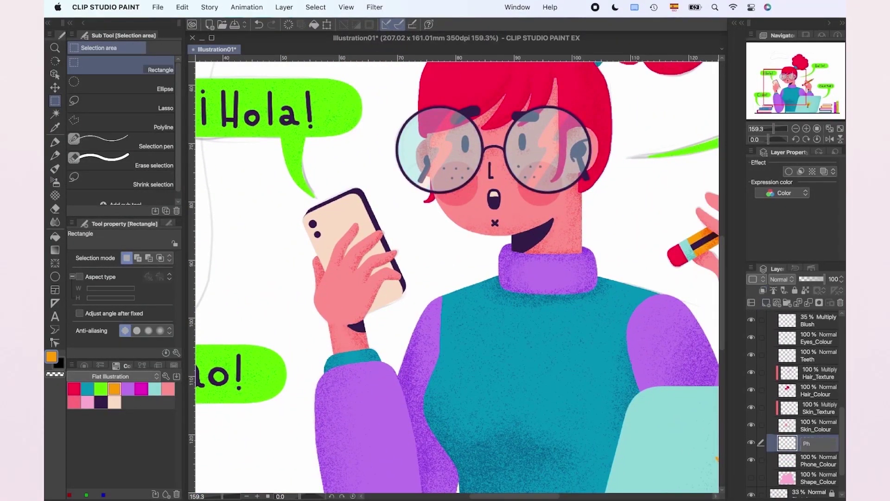
text(one_Texture)
key(Return)
Set Phone_Texture to Multiply and clip it to Phone_Colour.
click(783, 279)
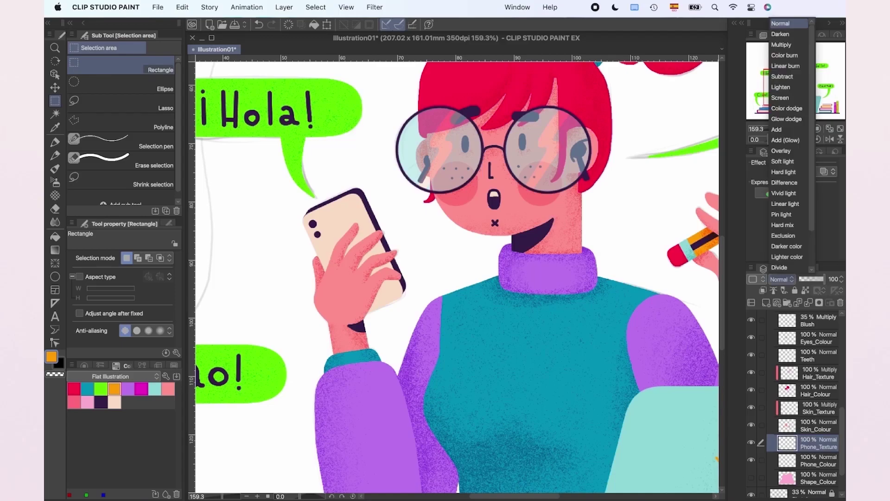
click(789, 45)
right_click(790, 444)
click(769, 368)
Spray beige grain over the phone's back, setting the brush size to 2 for the areas around the fingers.
click(115, 402)
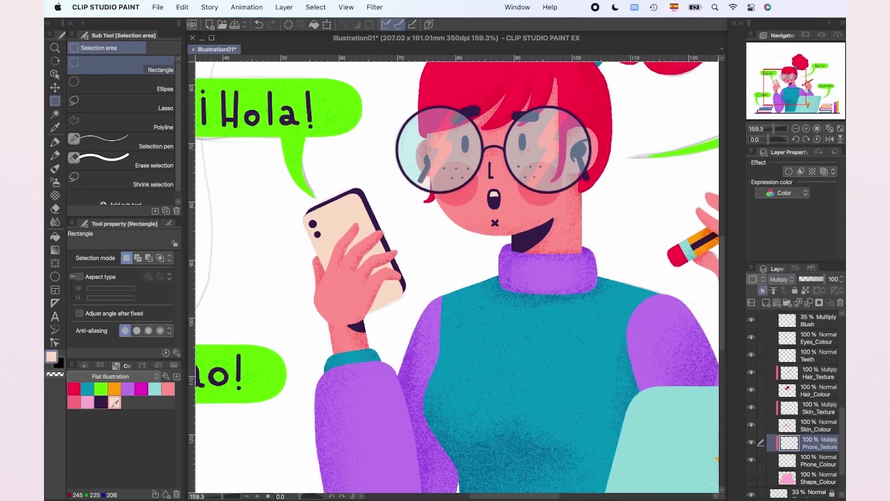
key(b)
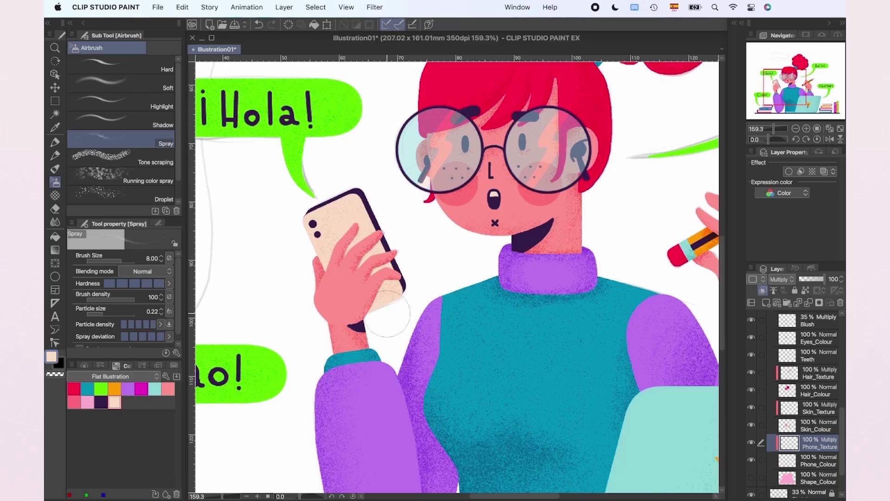
scroll(351, 256, up, 5)
click(152, 258)
text(2)
key(Return)
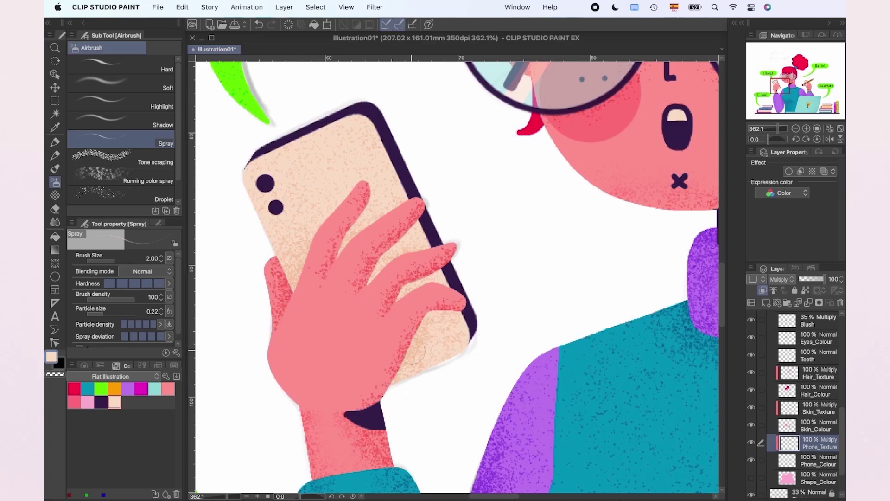
scroll(436, 311, down, 5)
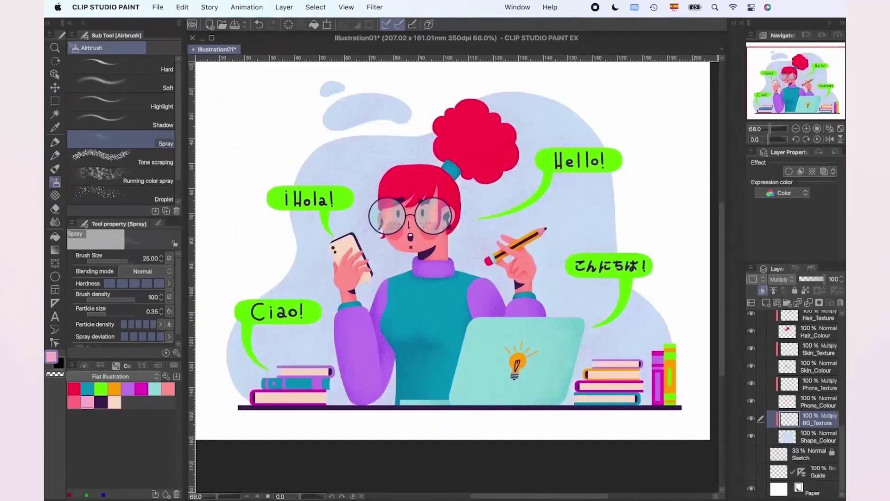
Adjust the BG_Texture layer's colour with Hue/Saturation/Luminosity, setting hue to -125 and luminosity to 14.
click(183, 7)
mouse_move(327, 256)
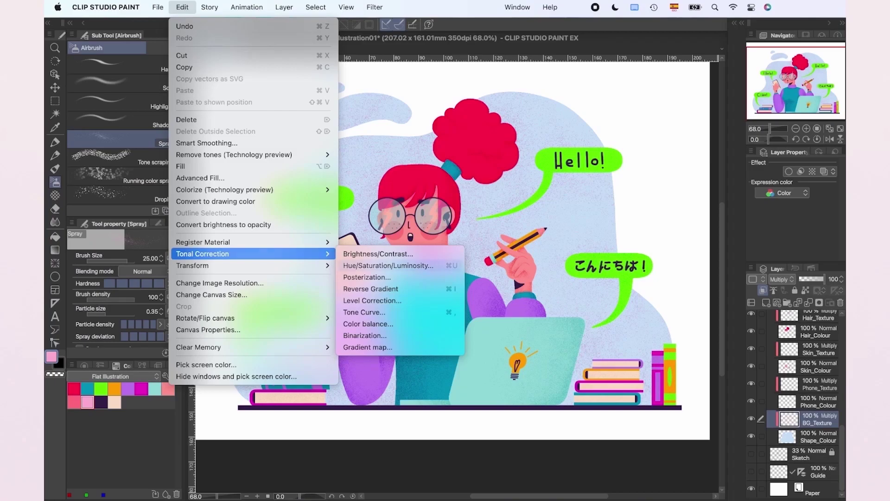
click(388, 266)
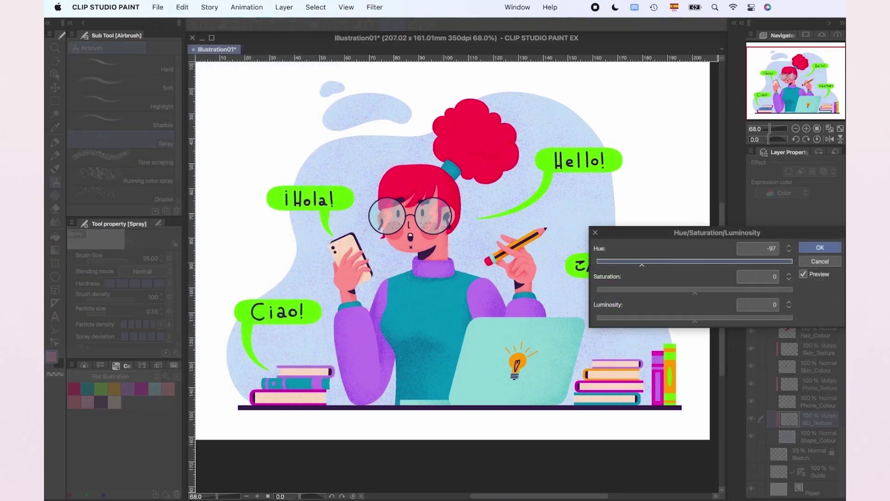
click(708, 319)
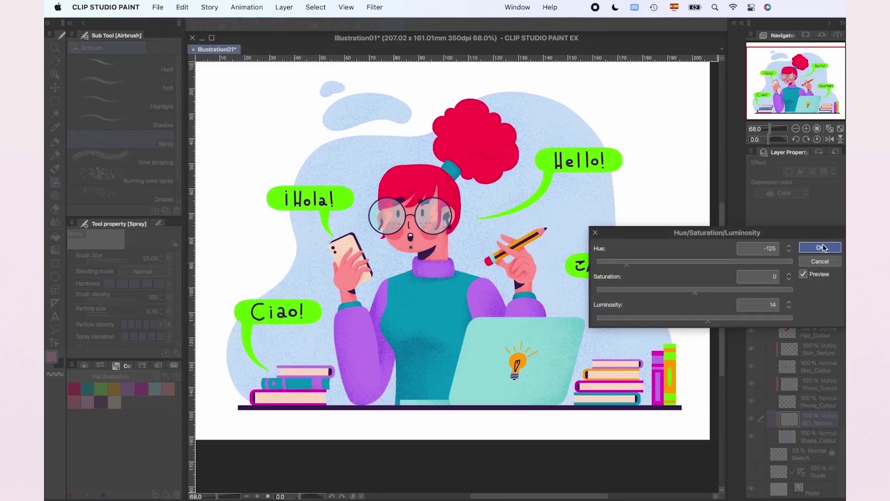
key(Return)
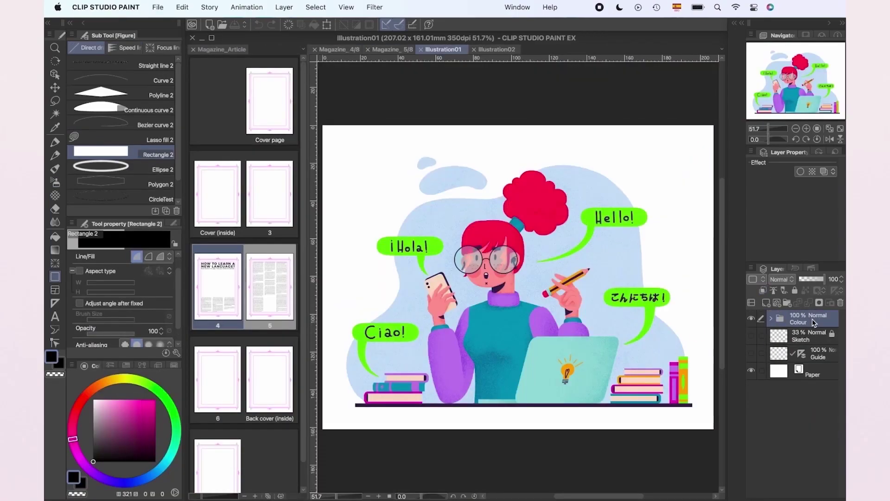
Copy the Colour folder's artwork from Illustration01 onto page 4 of Magazine_Article and merge the pasted folder into a single layer.
right_click(815, 324)
mouse_move(779, 197)
click(685, 198)
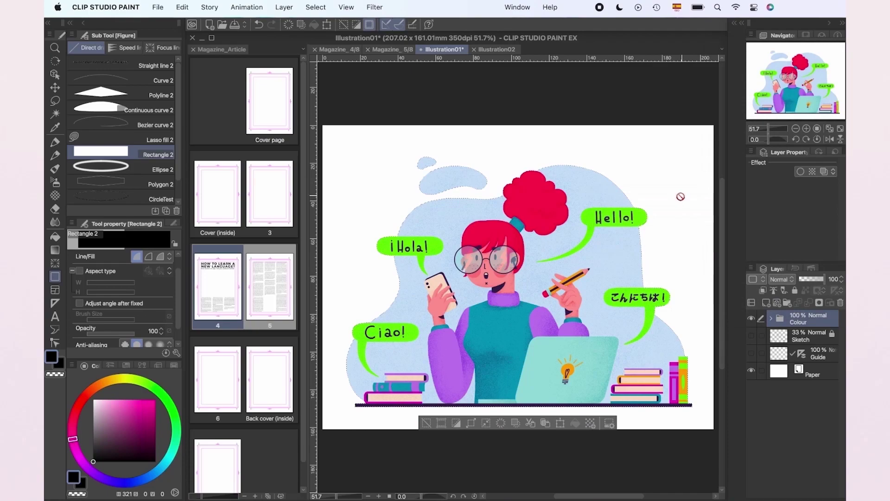
click(337, 50)
key(super+v)
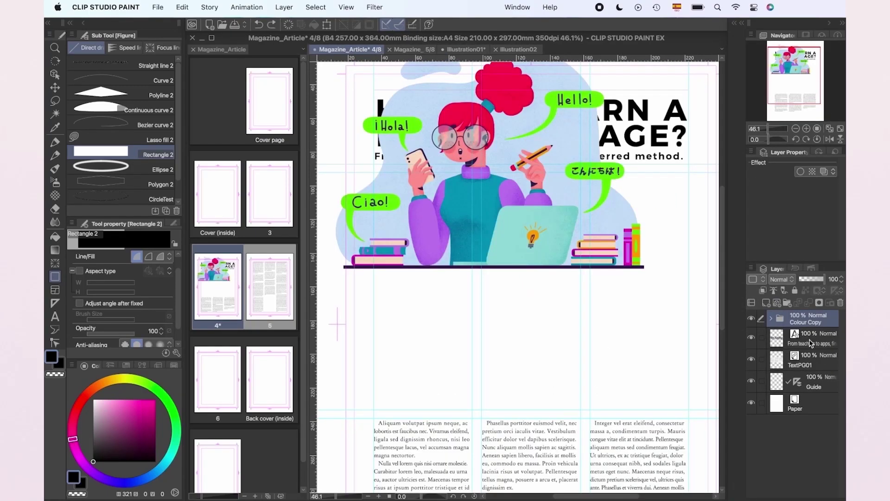
right_click(798, 318)
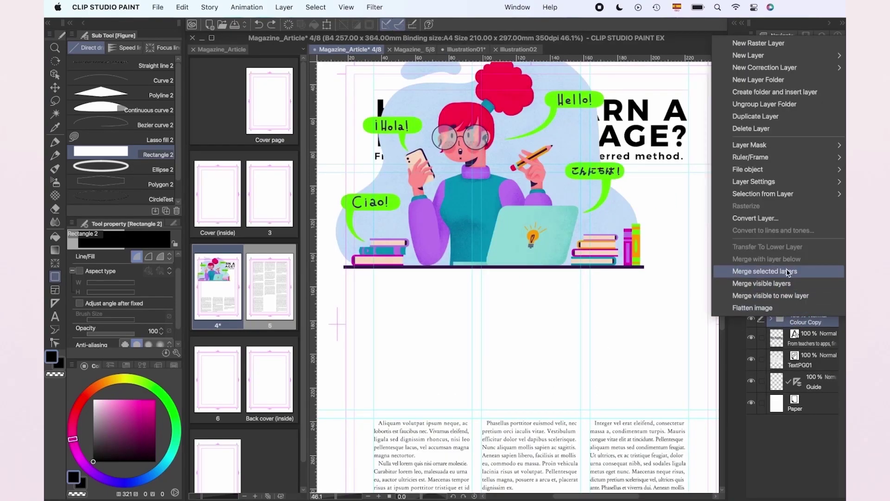
click(788, 272)
Scale the pasted illustration to 106% and place it between the headline block and the text columns, aligned to the guides.
click(327, 24)
drag(417, 118, 456, 270)
drag(684, 187, 701, 160)
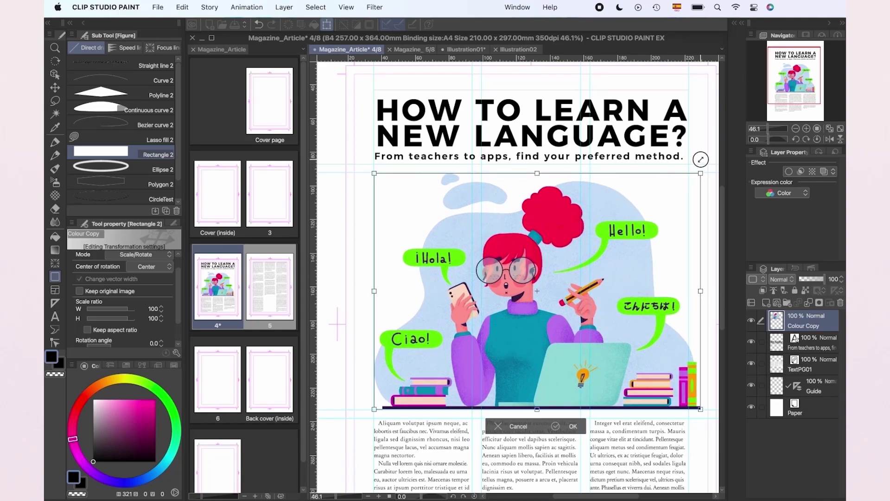
drag(643, 341, 635, 340)
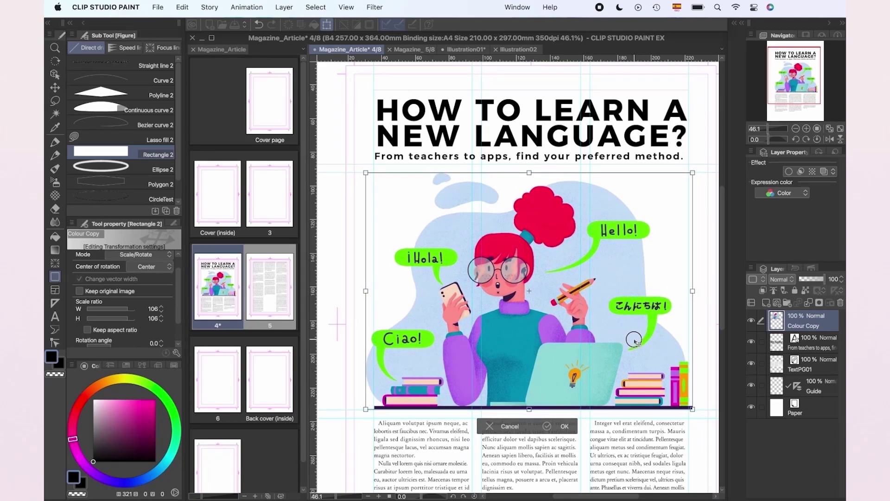
key(Return)
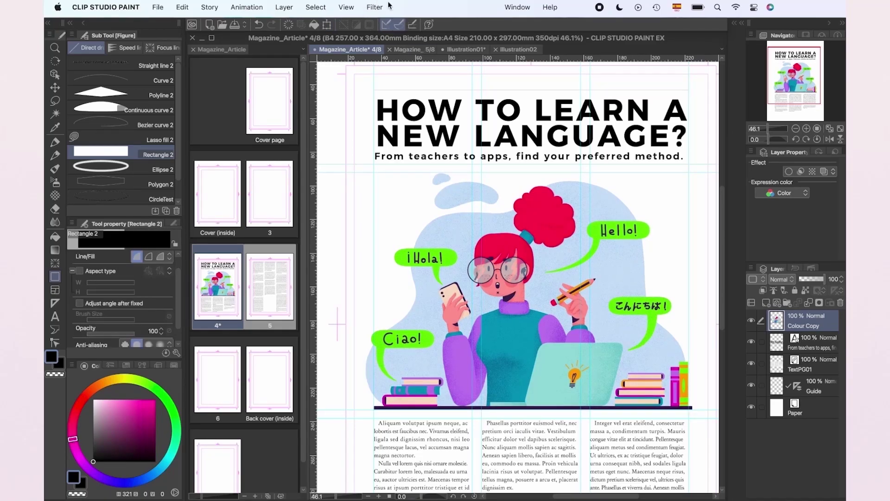
Copy the Colour folder's artwork from Illustration02 onto page 5 of Magazine_Article and merge the pasted folder into a single layer.
click(525, 49)
right_click(817, 326)
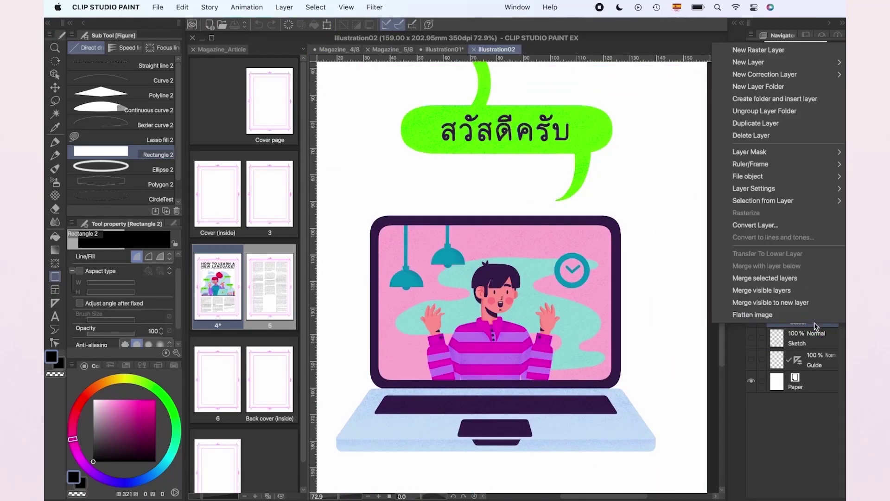
mouse_move(770, 199)
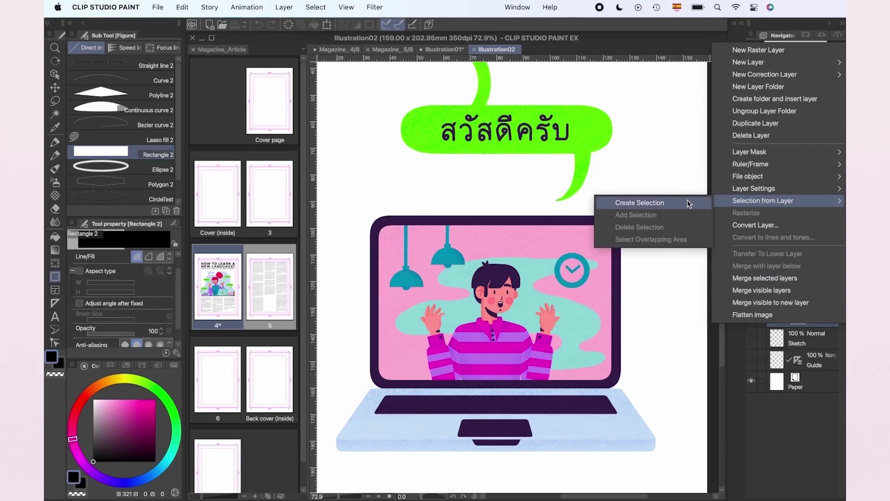
click(689, 203)
click(388, 50)
key(cmd+v)
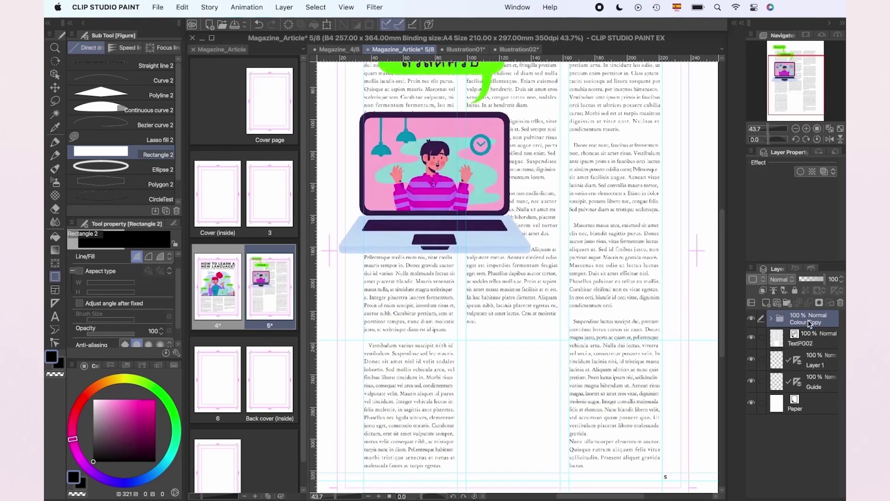
right_click(819, 320)
click(787, 271)
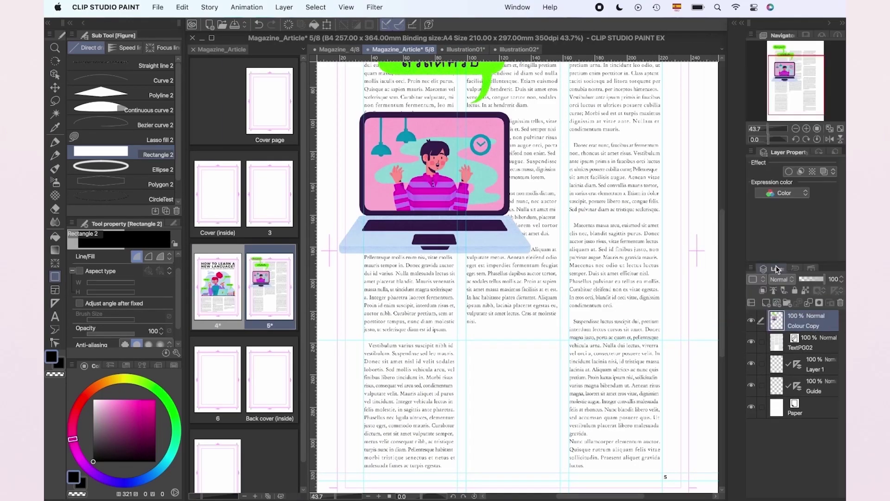
Scale down the laptop illustration and fit it into the empty space at the foot of page 5's middle column.
click(327, 24)
drag(477, 148, 558, 367)
drag(460, 370, 510, 372)
drag(658, 210, 514, 332)
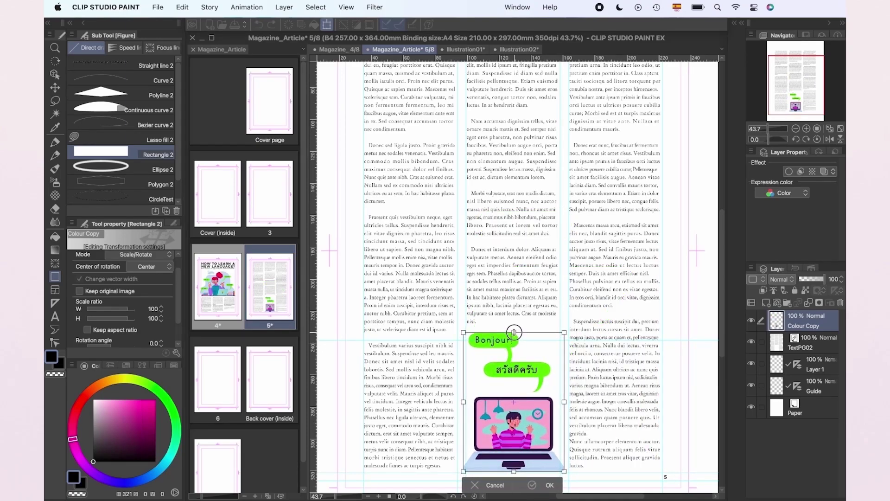
key(Left)
key(Left)
key(Left)
key(Left)
key(Left)
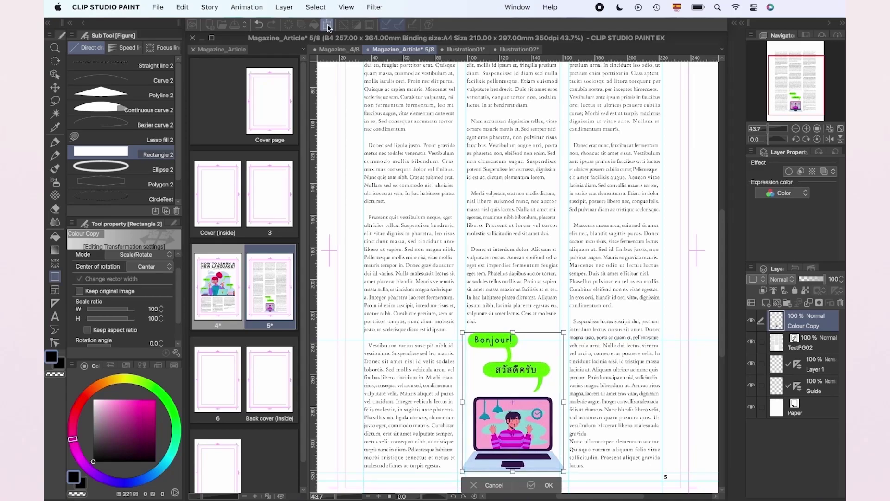
key(Return)
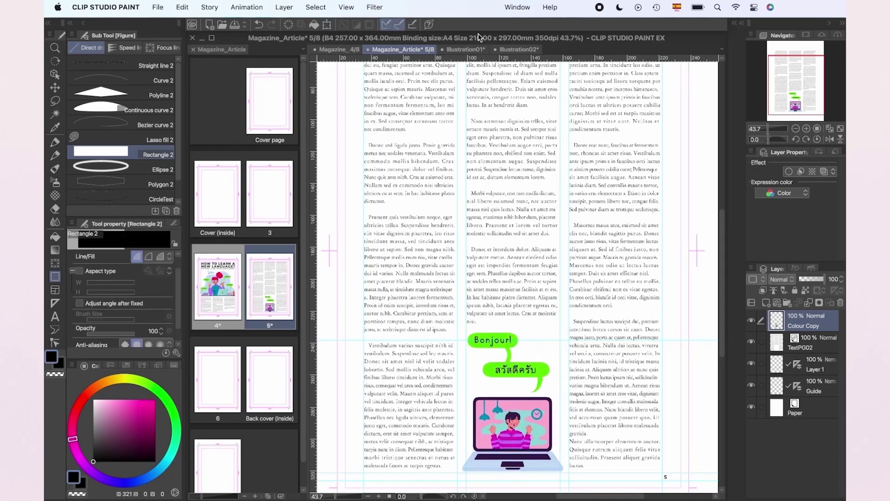
Close the Illustration01 and Illustration02 documents.
click(442, 49)
click(421, 210)
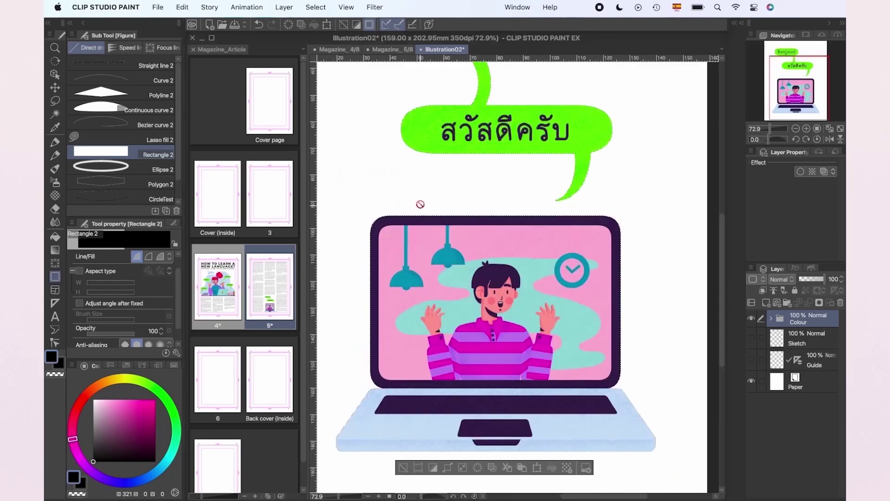
click(421, 49)
click(423, 211)
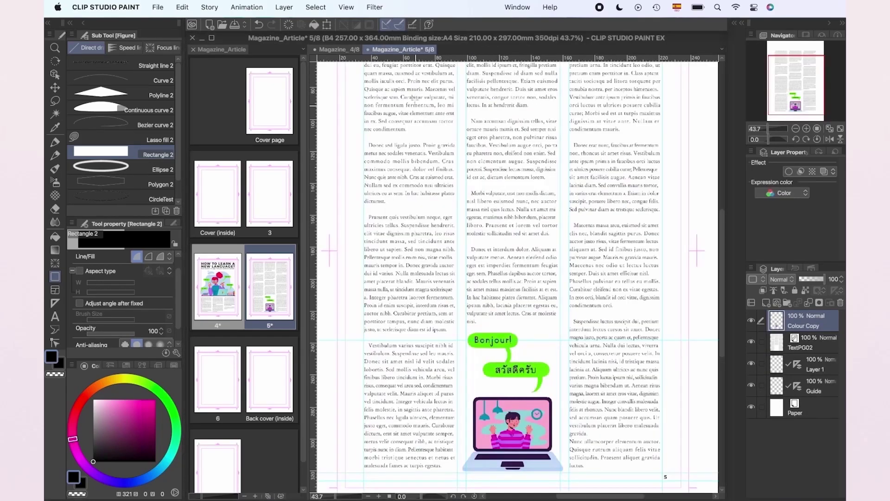
Change the page 4 headline's font to Bungee Layers Normal and set its size to 59.5.
click(337, 51)
click(55, 316)
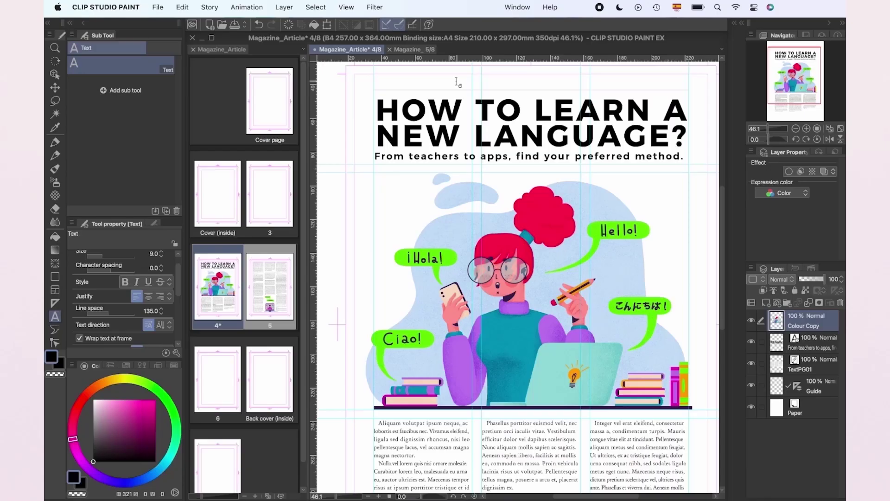
click(434, 105)
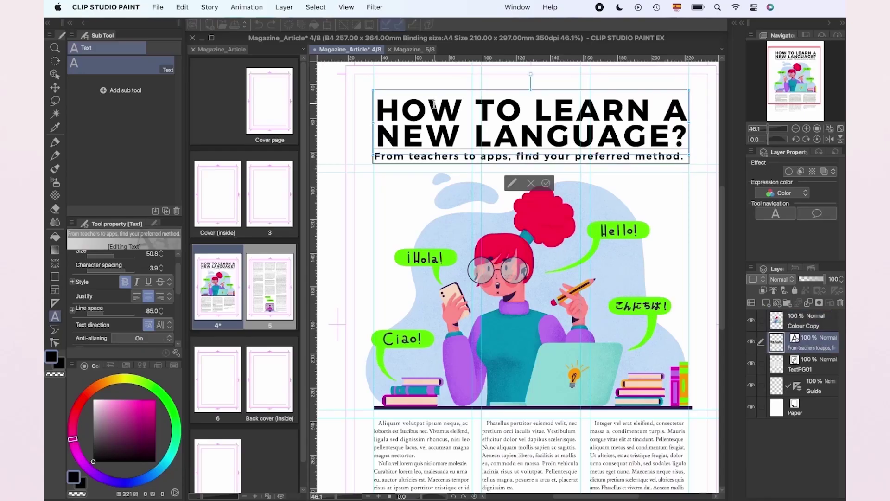
scroll(160, 263, up, 2)
click(162, 257)
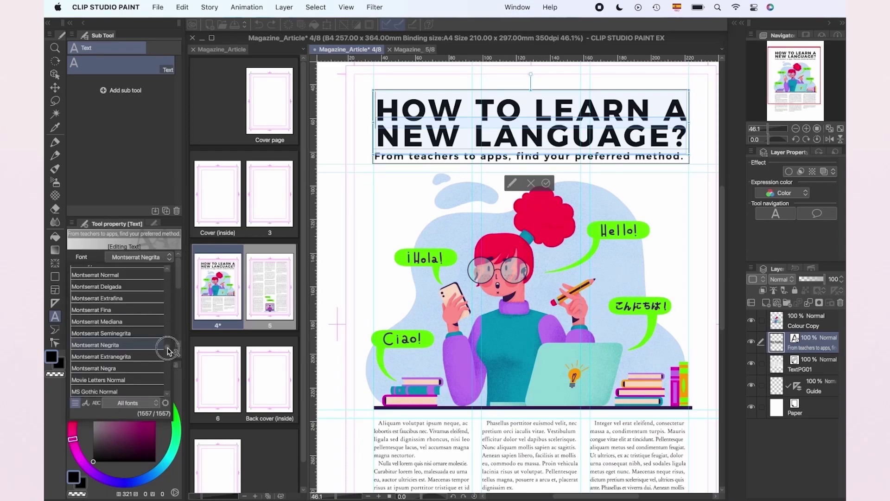
scroll(168, 351, up, 10)
click(150, 274)
click(151, 269)
text(59.5)
key(Return)
Set the headline's character spacing to 0 and line space to 90, and raise the top edge of its text frame slightly.
click(156, 288)
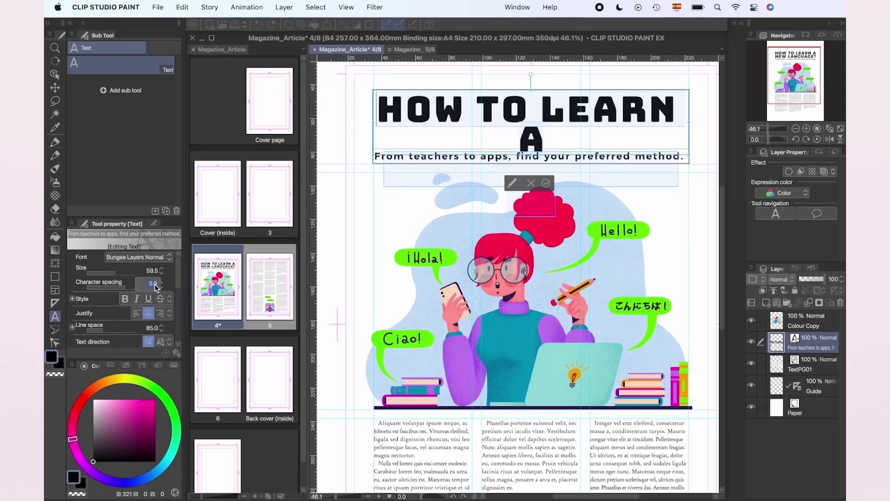
text(0)
key(Return)
drag(178, 282, 179, 299)
click(161, 270)
click(160, 271)
click(161, 271)
click(162, 272)
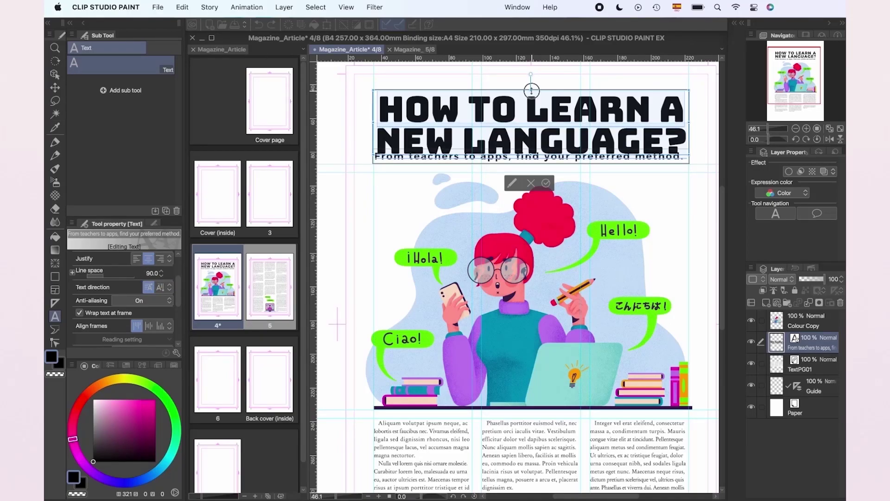
drag(532, 90, 532, 85)
click(822, 405)
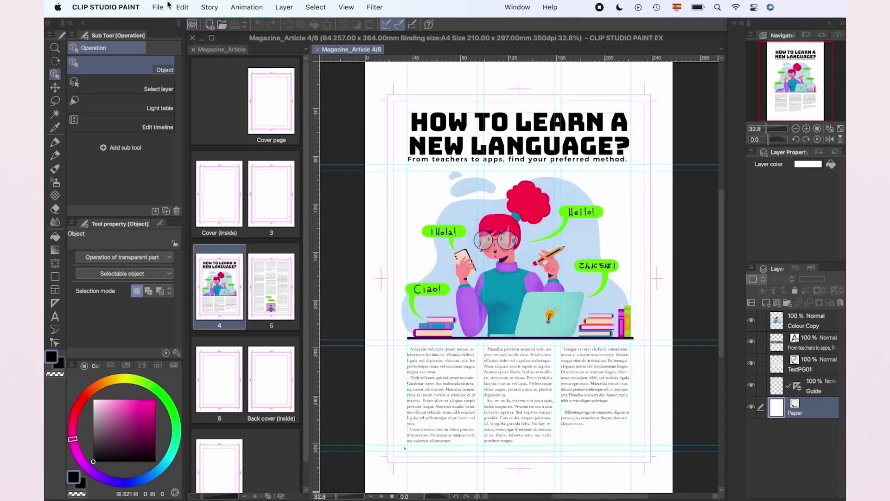
Examine the spread of pages 4 and 5 enlarged in the 3D Preview for Binding, and close the preview.
click(158, 7)
mouse_move(208, 154)
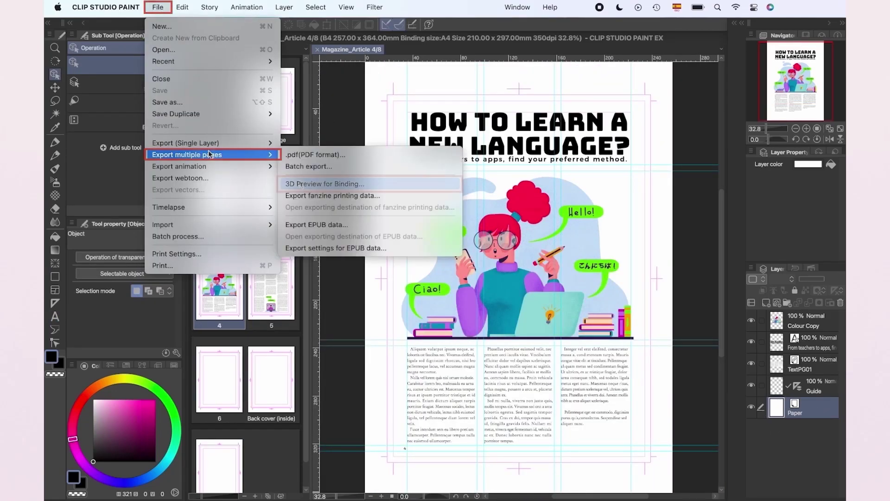
click(300, 183)
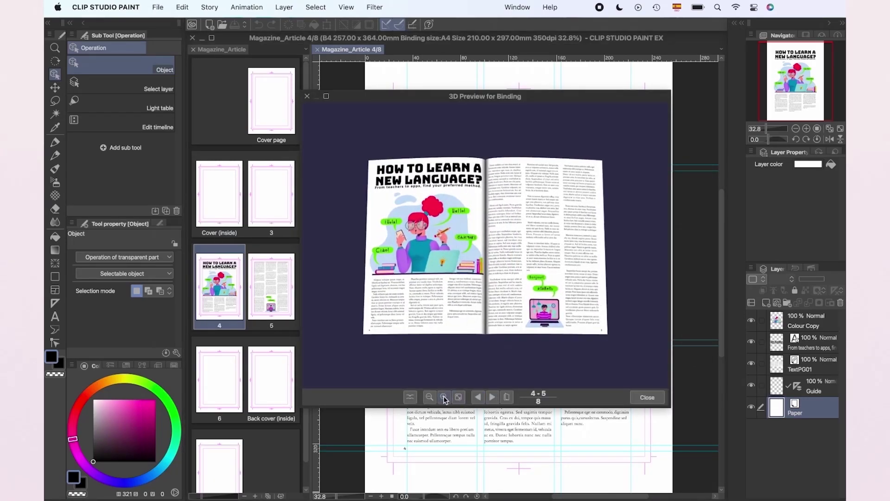
click(444, 399)
mouse_move(529, 341)
mouse_down()
mouse_move(588, 344)
mouse_move(532, 300)
mouse_move(461, 369)
mouse_move(521, 318)
mouse_move(528, 341)
mouse_up()
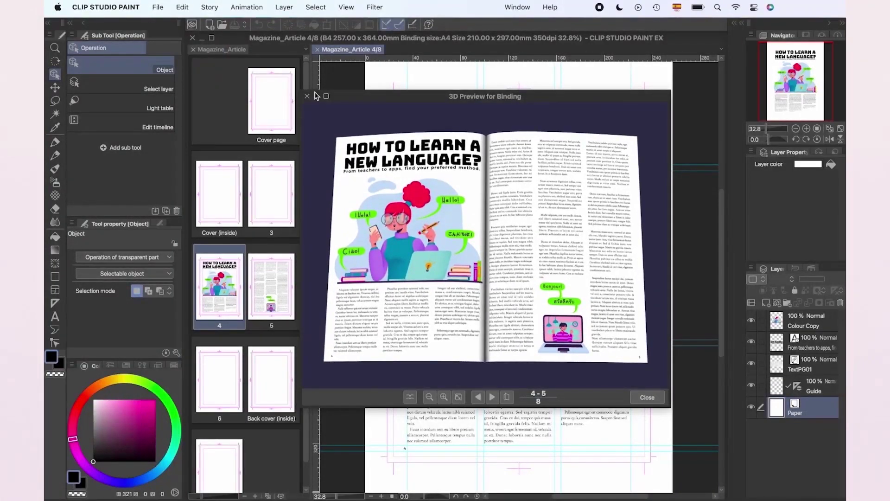
click(308, 96)
Group page 4's Colour Copy, headline and TextPG01 layers into a folder and duplicate that folder.
click(810, 320)
shift+click(821, 364)
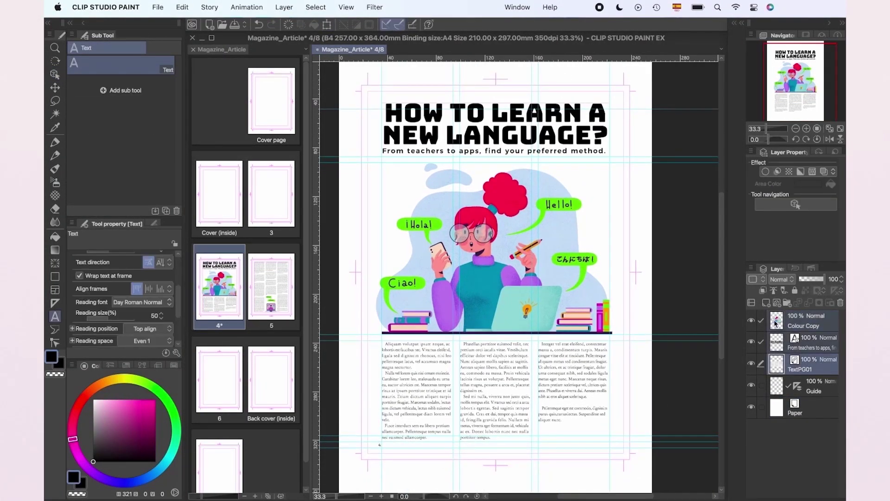
drag(775, 321, 766, 302)
click(771, 320)
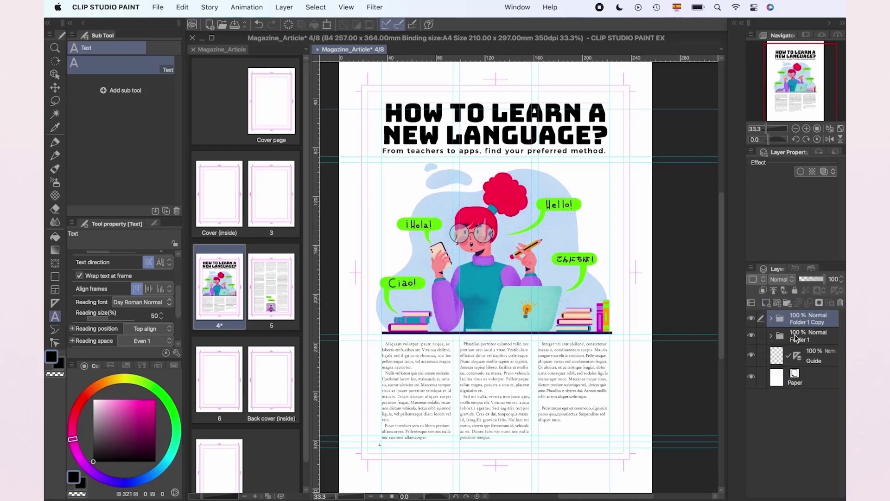
Rename the original folder FileOriginal and hide it, and rename its duplicate FileModified.
double_click(797, 339)
text(FileOriginal)
key(Return)
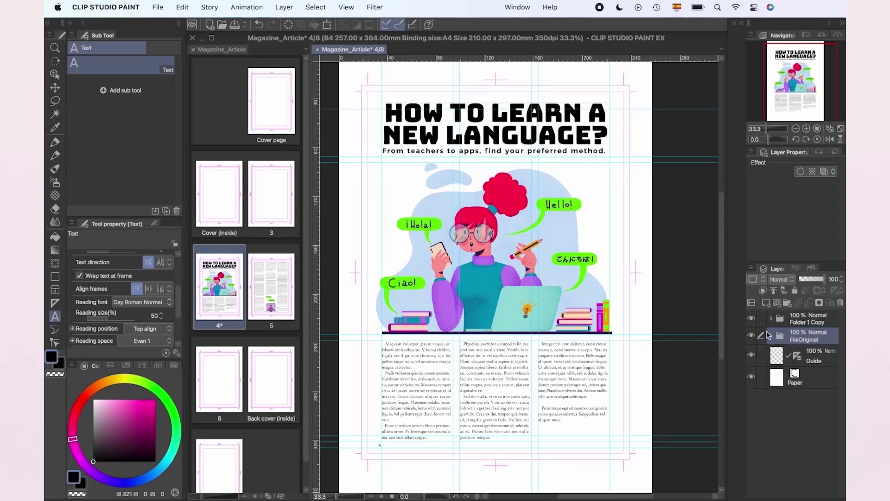
click(752, 336)
double_click(805, 320)
text(FileModified)
key(Return)
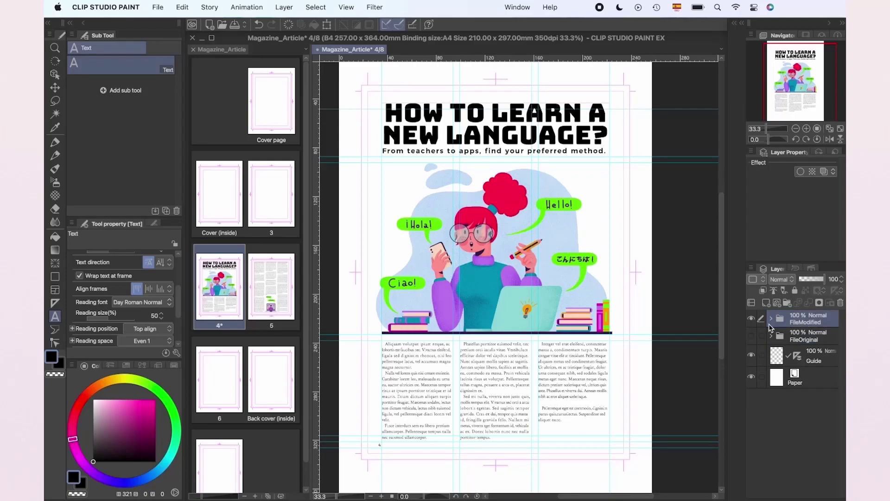
Scale the FileModified folder's contents to 97% so that the headline, illustration and columns fit between the upper and lower guides.
click(328, 24)
drag(495, 100, 496, 109)
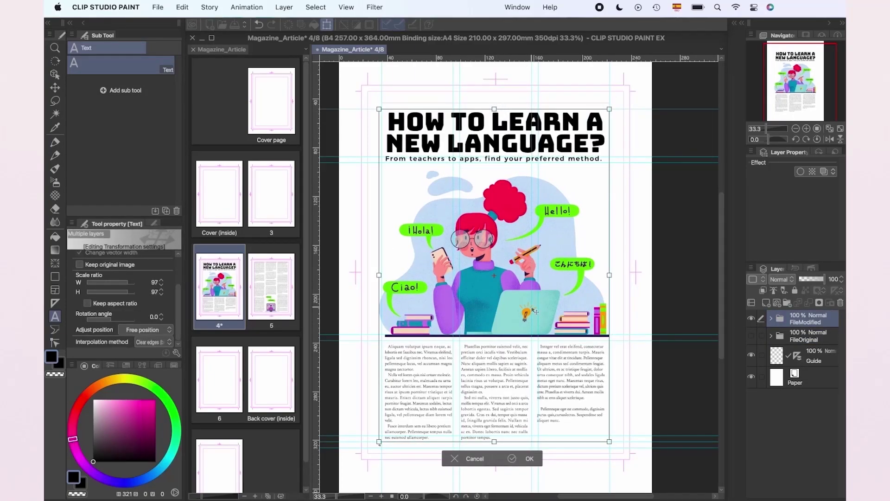
drag(495, 439, 495, 436)
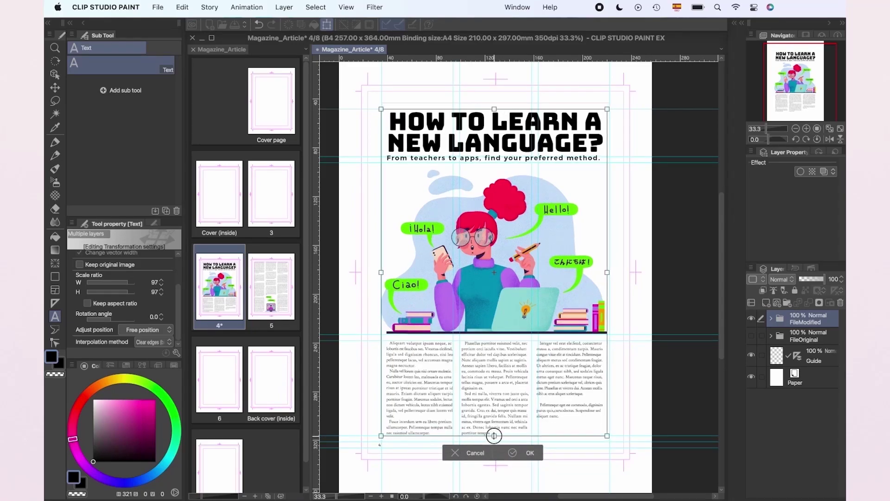
key(Return)
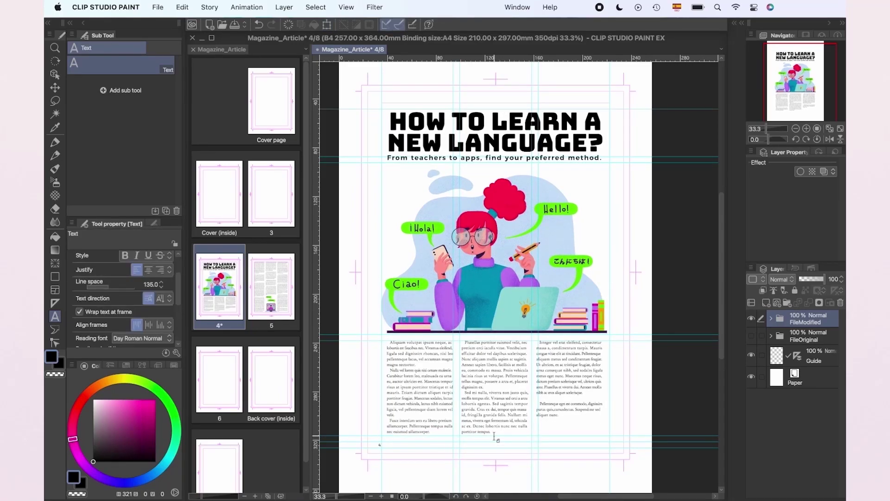
Inspect the rescaled page 4 beside page 5 in the 3D Preview for Binding, enlarged and reduced, and close the preview.
key(o)
click(495, 436)
click(157, 7)
mouse_move(187, 154)
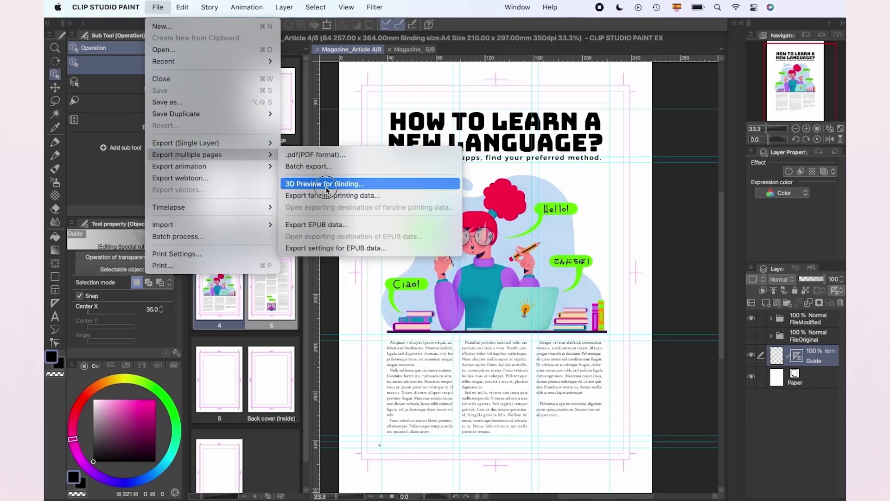
click(326, 185)
mouse_move(444, 323)
mouse_down()
mouse_move(470, 326)
mouse_move(445, 302)
mouse_move(473, 330)
mouse_move(483, 322)
mouse_move(446, 327)
mouse_up()
click(445, 397)
click(445, 397)
click(429, 397)
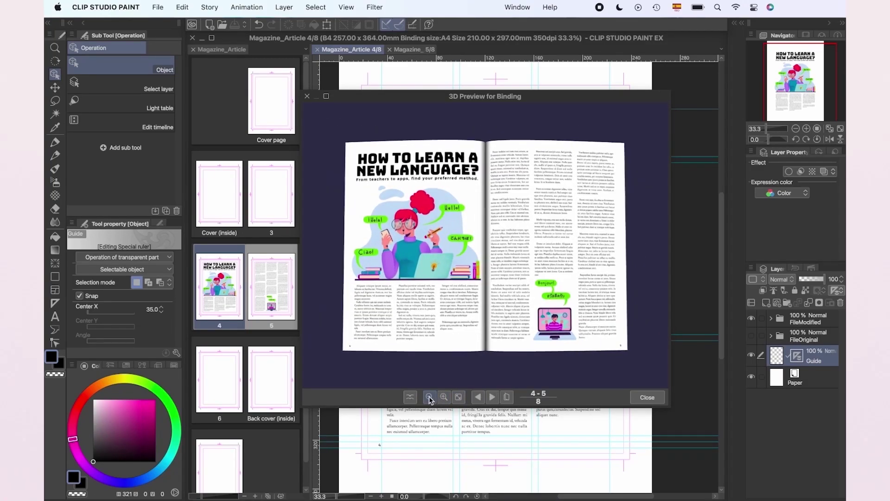
click(429, 397)
click(637, 394)
Set up a multi-page PDF export named Magazine_Article_Final, limited to body pages 4 to 5.
click(159, 5)
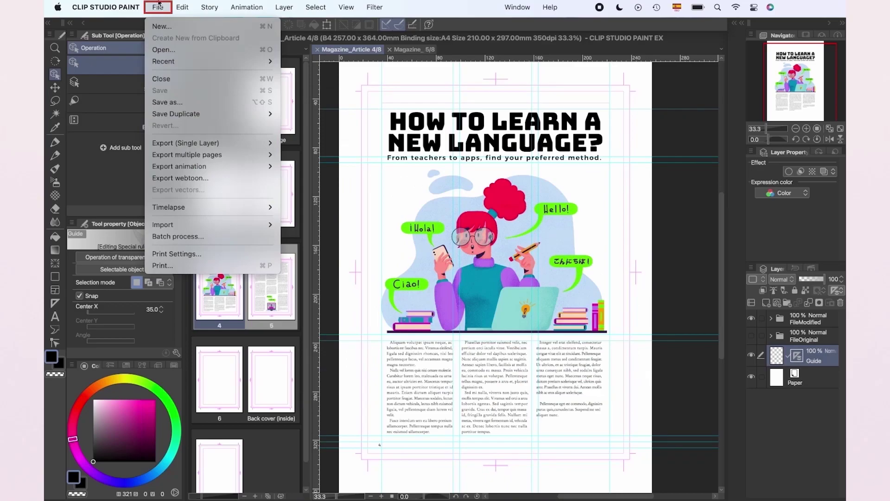
mouse_move(260, 155)
click(323, 156)
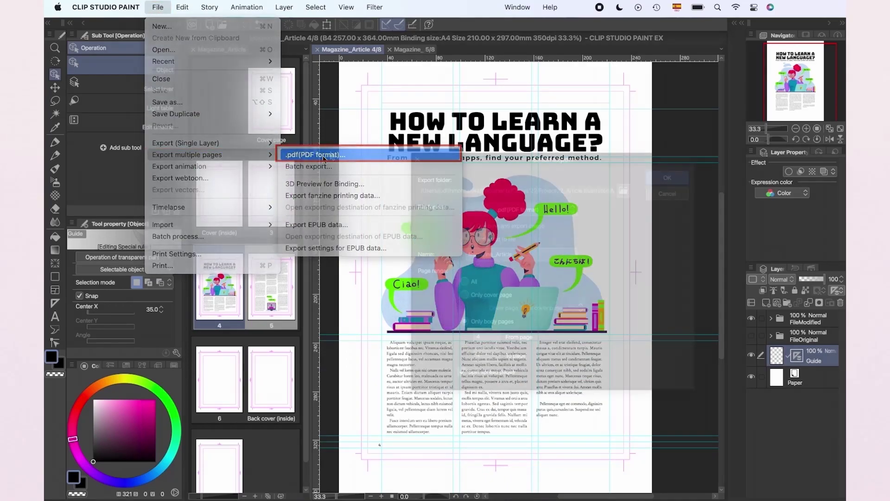
click(541, 257)
text(_Final)
key(Return)
drag(491, 356, 454, 356)
text(5)
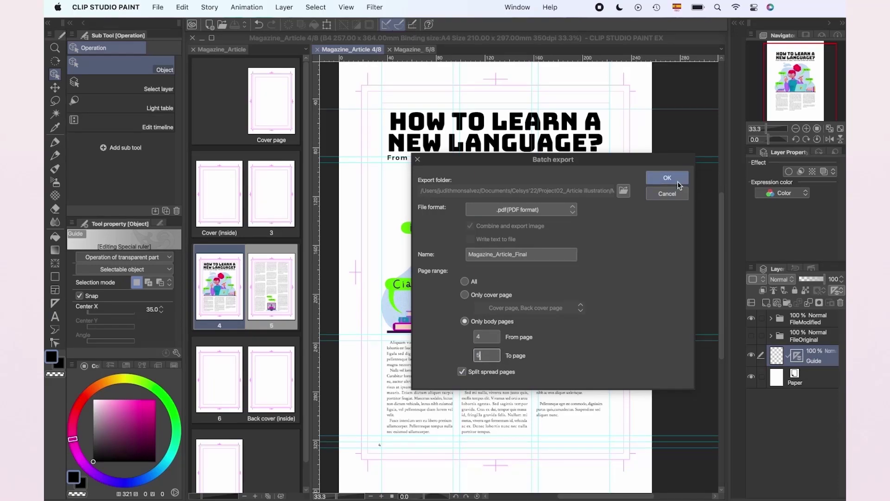
click(668, 178)
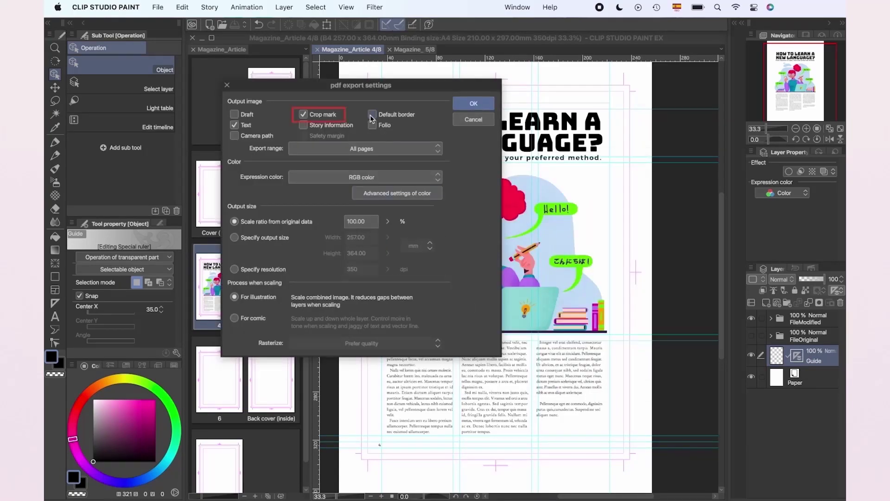
Export with crop marks, titled "How to learn a new language?", subject "Language", the author's name, and keywords "Article, Illustration".
click(474, 104)
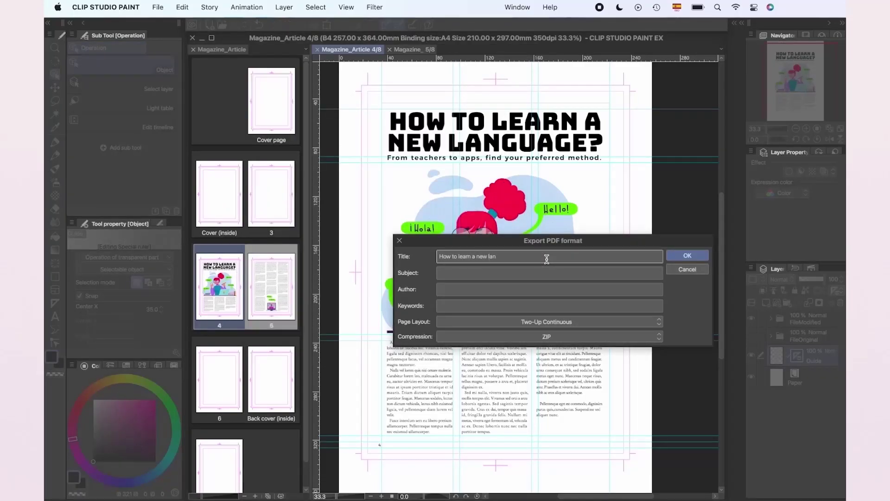
click(523, 276)
click(480, 289)
text(JudithzzYuko)
click(473, 306)
text(Article, Illustration)
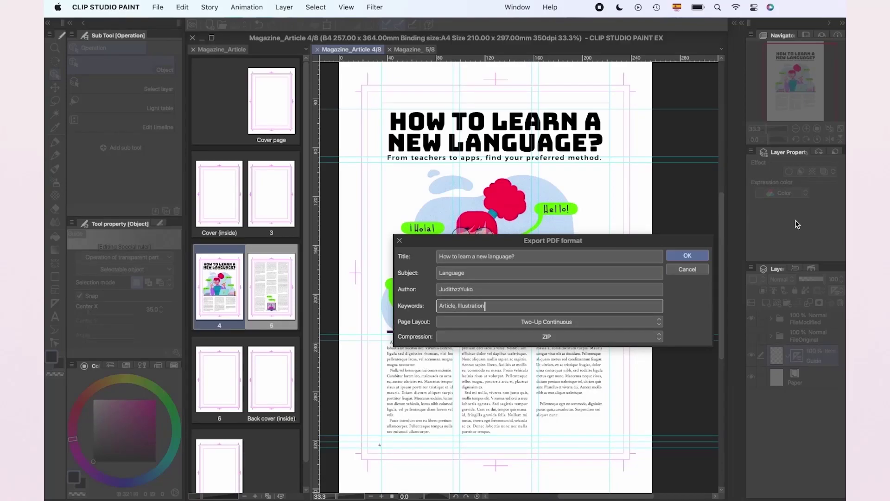
click(696, 257)
Switch to Finder, preview both pages of the exported Magazine_Article_Final.pdf, and close the folder window.
click(469, 210)
click(416, 277)
key(space)
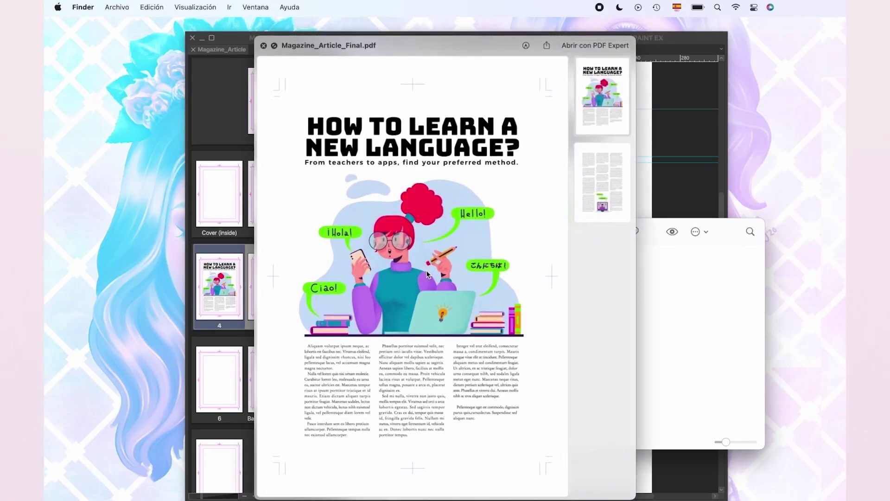
click(607, 189)
key(space)
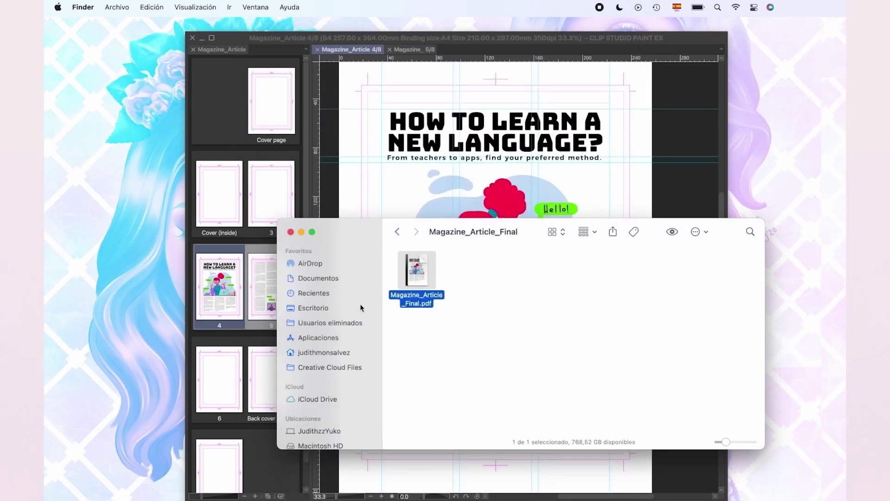
click(289, 231)
click(354, 51)
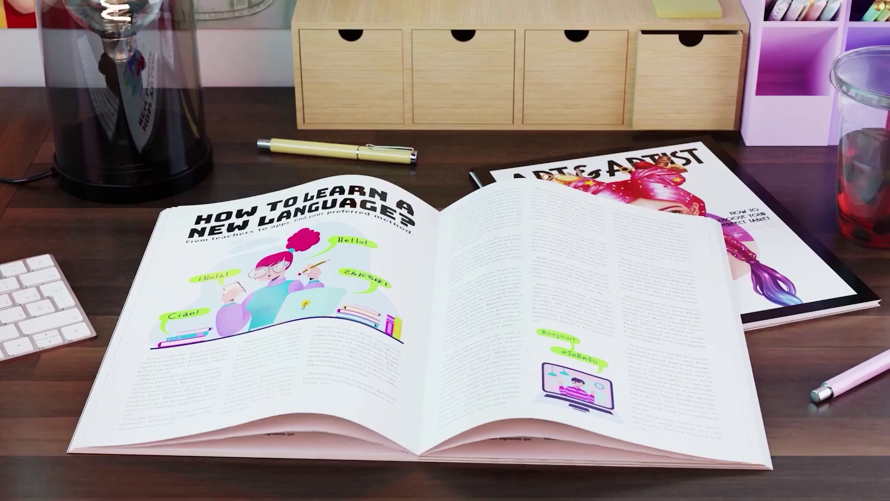